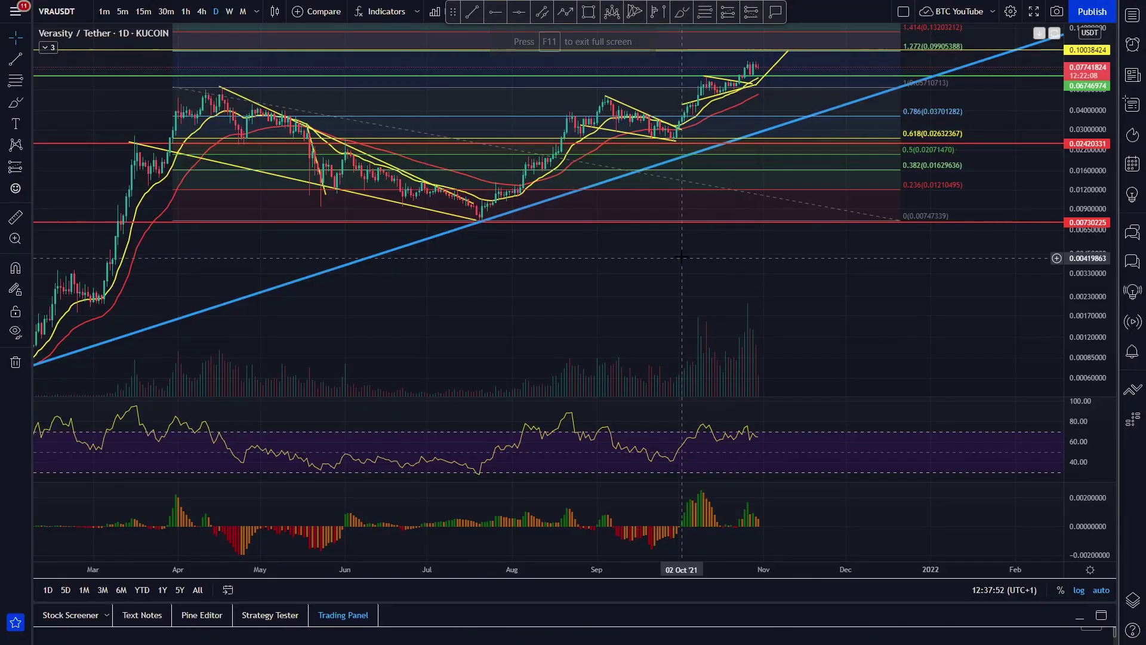
# - Brush a cup-and-handle outline over the April to October price action, adding its neckline and the October retest and breakout
pyautogui.scroll(-4, 720, 319)
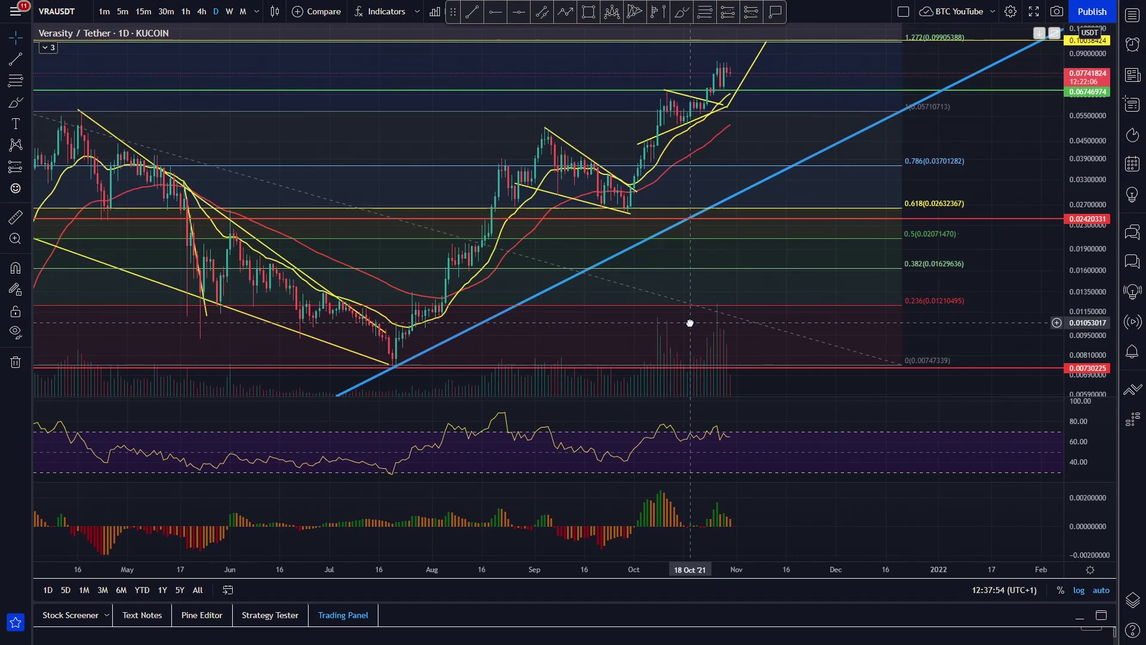
pyautogui.moveTo(749, 349); pyautogui.dragTo(615, 335)
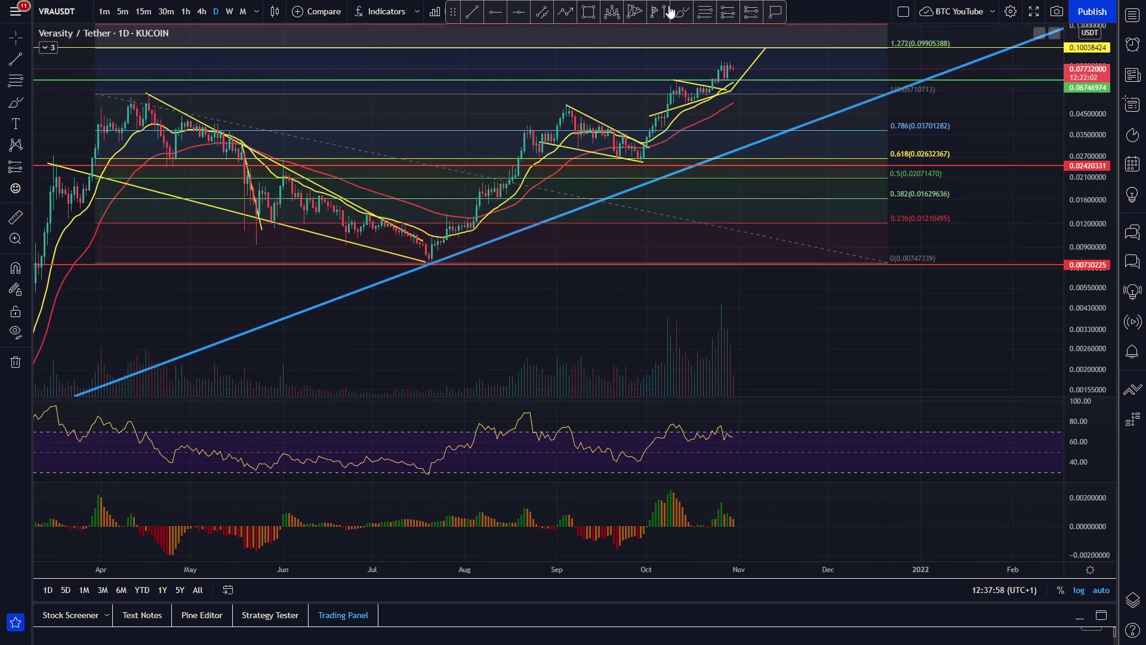
pyautogui.click(682, 13)
pyautogui.moveTo(146, 95)
pyautogui.mouseDown()
pyautogui.moveTo(504, 230)
pyautogui.moveTo(665, 94)
pyautogui.mouseUp()
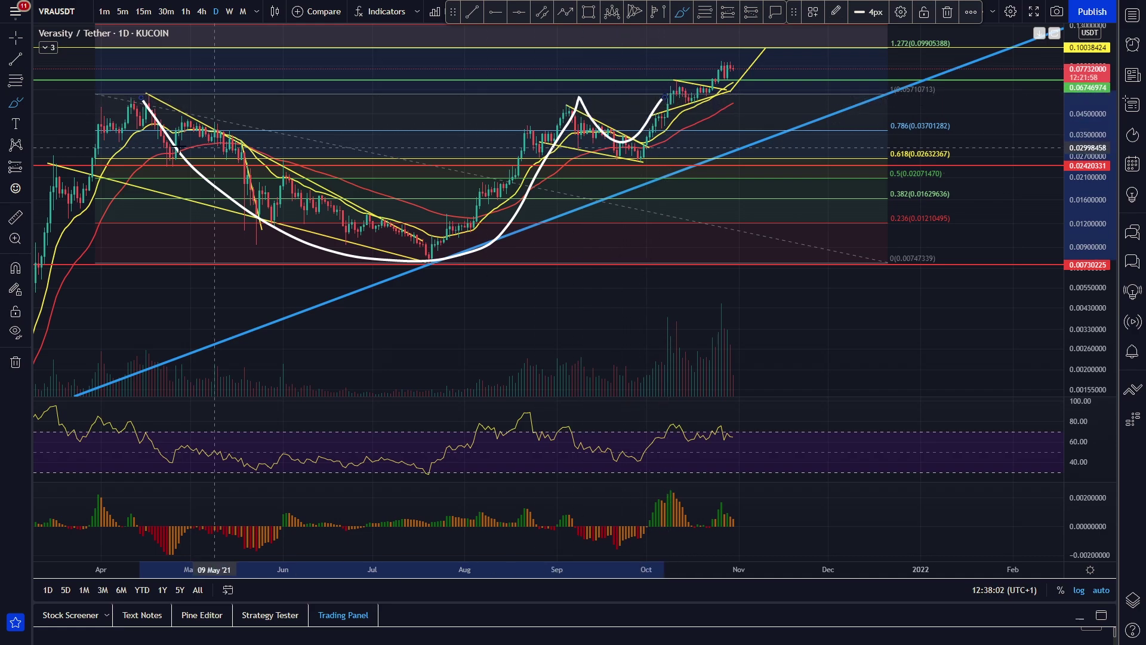
pyautogui.moveTo(73, 103); pyautogui.dragTo(790, 93)
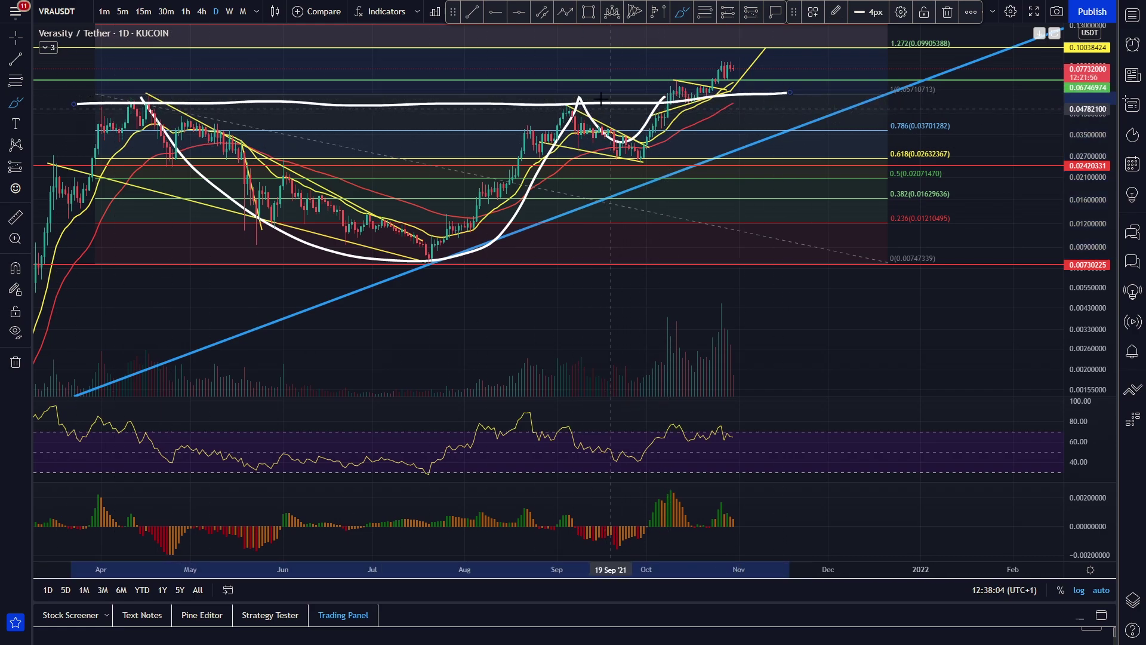
pyautogui.moveTo(664, 89); pyautogui.dragTo(677, 100)
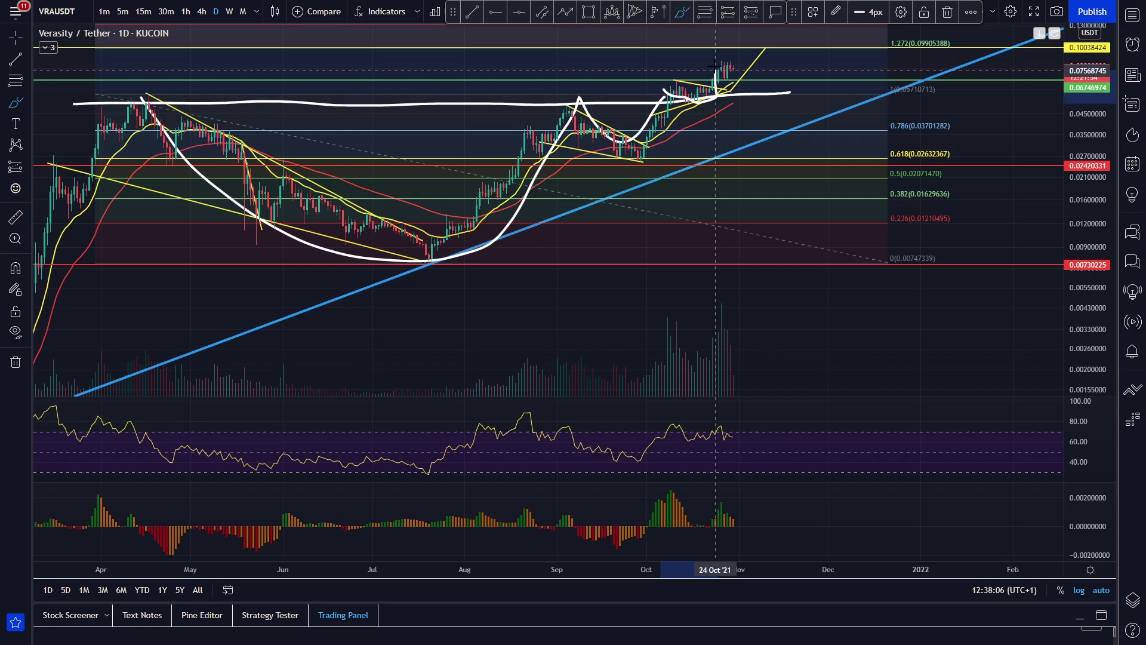
# - Undo the cup-and-handle brush strokes on the daily chart and leave the brush
pyautogui.hotkey('ctrl', 'z')
pyautogui.hotkey('ctrl', 'z')
pyautogui.hotkey('ctrl', 'z')
pyautogui.hotkey('ctrl', 'z')
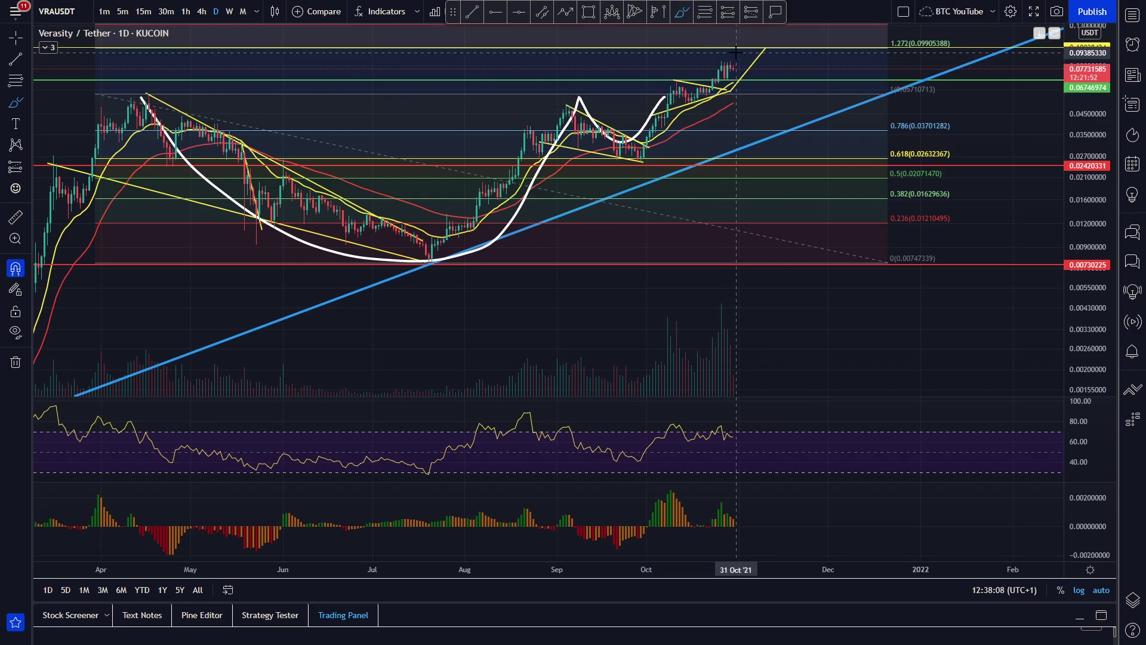
pyautogui.press('Escape')
pyautogui.moveTo(733, 113)
pyautogui.mouseDown()
pyautogui.moveTo(757, 133)
pyautogui.moveTo(738, 117)
pyautogui.mouseUp()
# - Try a brush stroke from the July low upward beyond the current price, and remove it
pyautogui.click(681, 12)
pyautogui.moveTo(432, 266)
pyautogui.mouseDown()
pyautogui.moveTo(568, 96)
pyautogui.moveTo(654, 160)
pyautogui.moveTo(695, 74)
pyautogui.moveTo(709, 90)
pyautogui.moveTo(744, 76)
pyautogui.moveTo(805, 21)
pyautogui.mouseUp()
pyautogui.press('Delete')
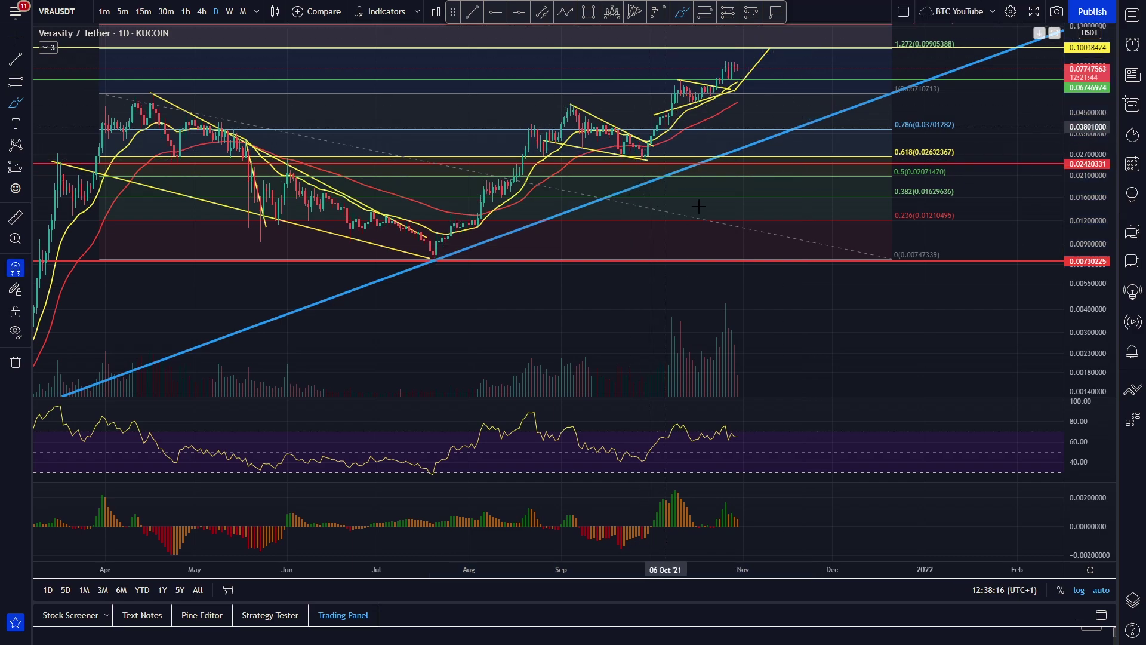
pyautogui.press('Escape')
pyautogui.moveTo(707, 235); pyautogui.dragTo(807, 243)
# - Brush the rally from the July low into the September pullback, and underline the September to October RSI lows
pyautogui.scroll(2, 794, 244)
pyautogui.moveTo(448, 185); pyautogui.dragTo(496, 195)
pyautogui.click(682, 11)
pyautogui.moveTo(480, 343)
pyautogui.mouseDown()
pyautogui.moveTo(633, 115)
pyautogui.moveTo(648, 170)
pyautogui.moveTo(720, 200)
pyautogui.mouseUp()
pyautogui.moveTo(657, 470); pyautogui.dragTo(743, 467)
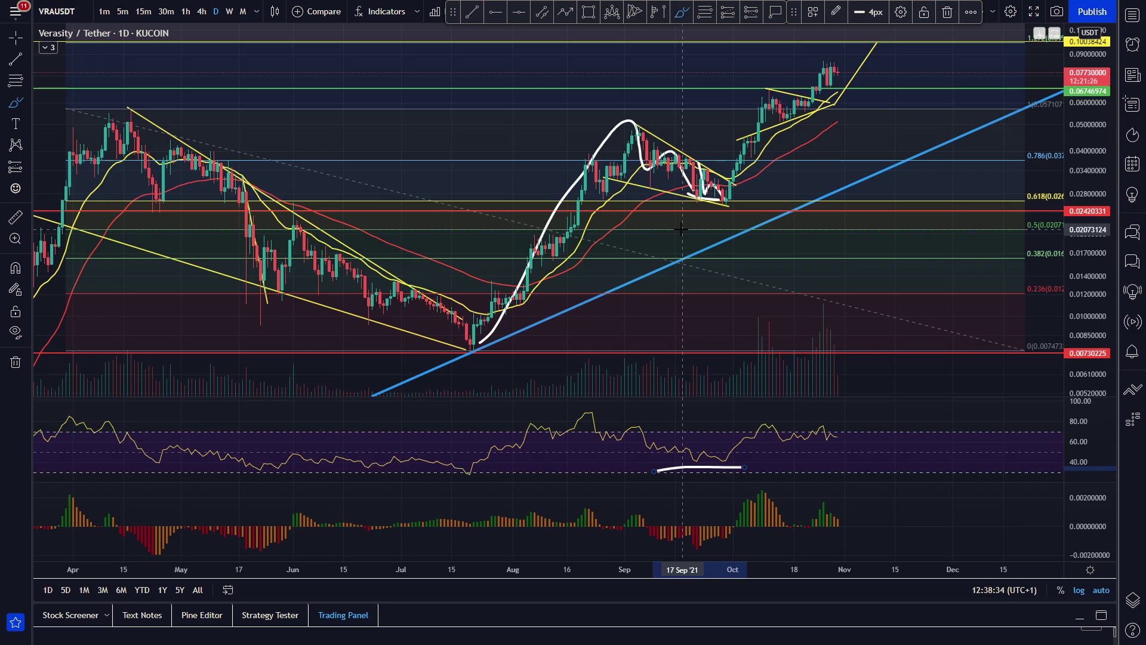
# - Undo the brush marks on the price rally and the RSI pane
pyautogui.hotkey('ctrl', 'z')
pyautogui.hotkey('ctrl', 'z')
pyautogui.hotkey('ctrl', 'z')
pyautogui.hotkey('ctrl', 'z')
pyautogui.hotkey('ctrl', 'z')
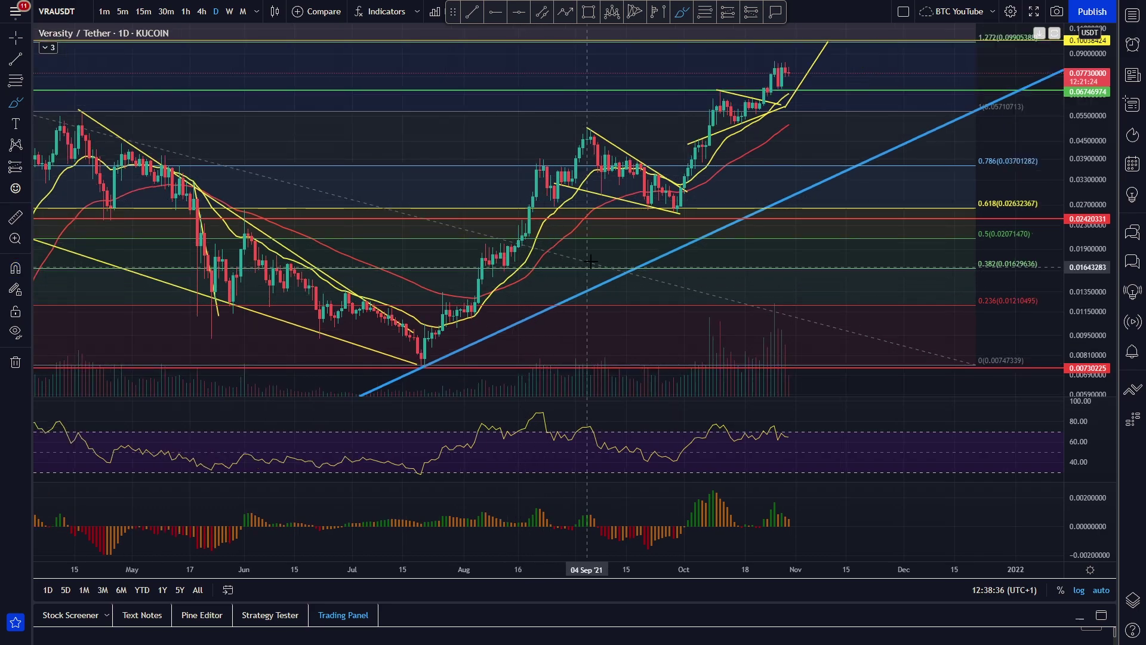
# - Try brush strokes over the late-September dip, the September wedge swings and the early-October rise, undoing each one
pyautogui.moveTo(635, 166); pyautogui.dragTo(666, 188)
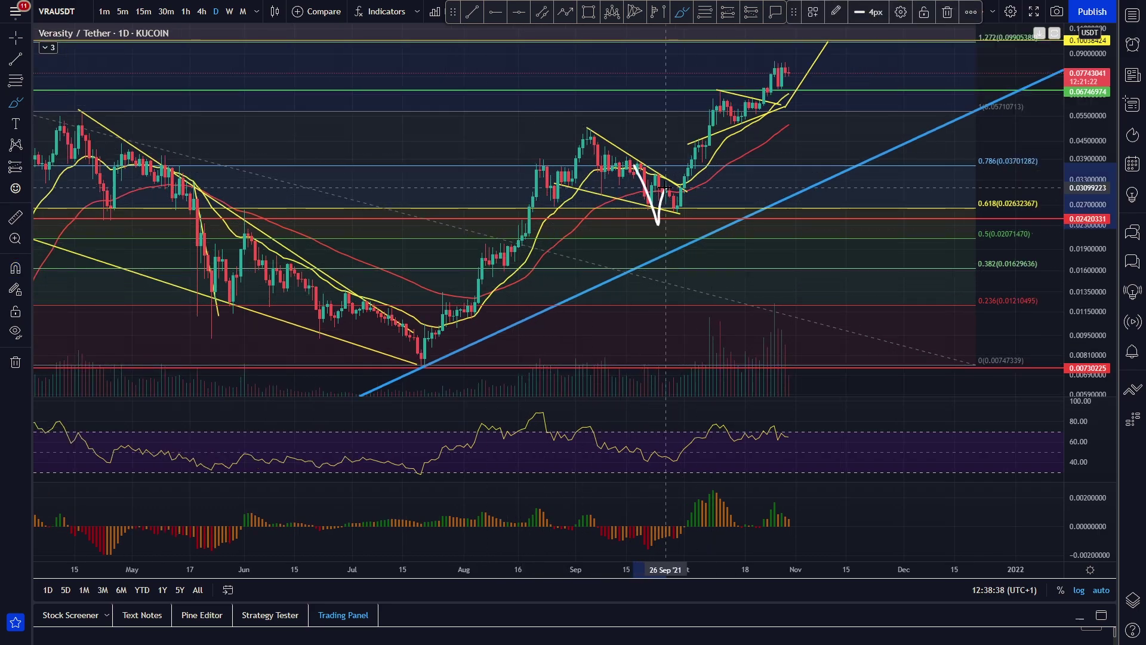
pyautogui.hotkey('ctrl', 'z')
pyautogui.moveTo(579, 139)
pyautogui.mouseDown()
pyautogui.moveTo(597, 179)
pyautogui.moveTo(654, 188)
pyautogui.moveTo(653, 209)
pyautogui.moveTo(669, 161)
pyautogui.moveTo(680, 203)
pyautogui.moveTo(702, 145)
pyautogui.mouseUp()
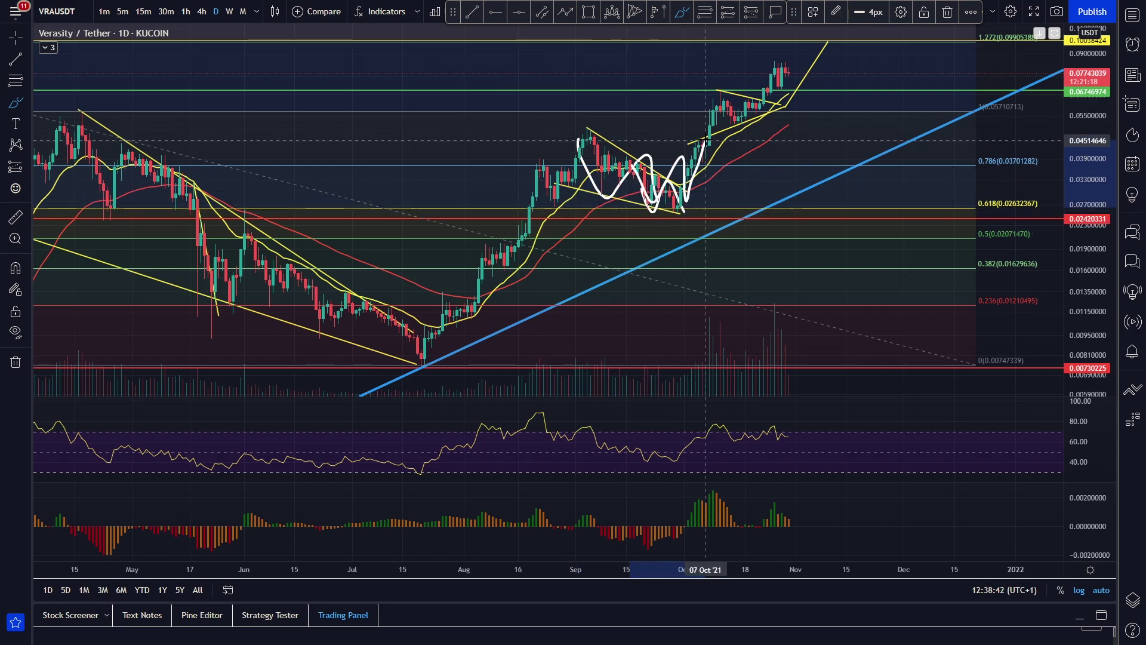
pyautogui.hotkey('ctrl', 'z')
pyautogui.moveTo(690, 197); pyautogui.dragTo(725, 96)
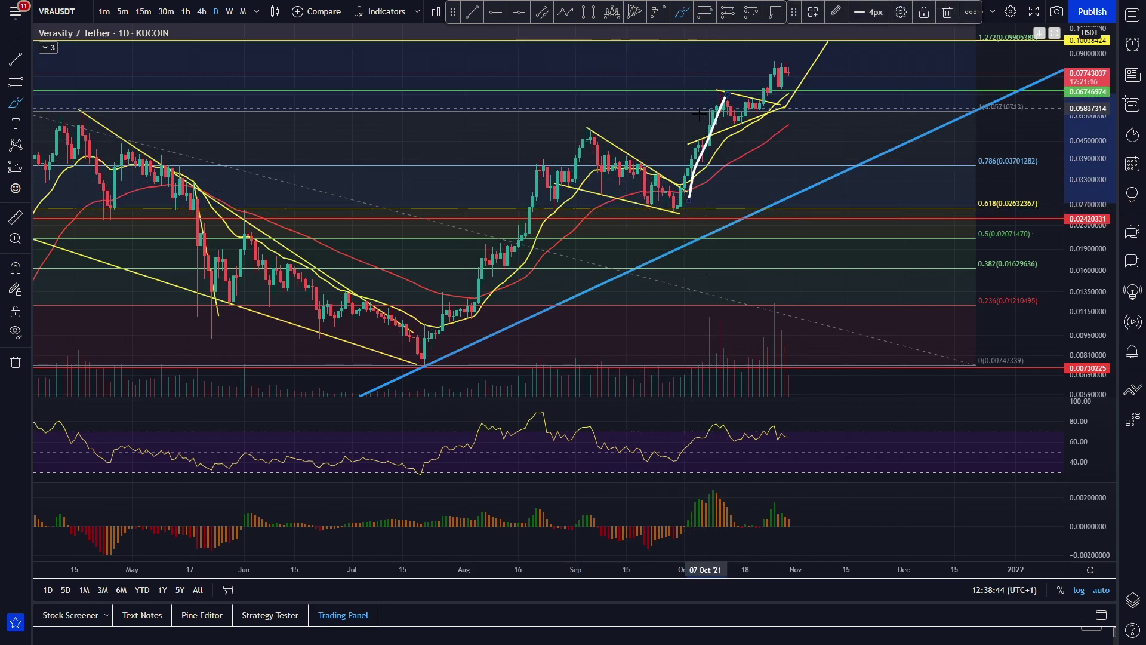
pyautogui.hotkey('ctrl', 'z')
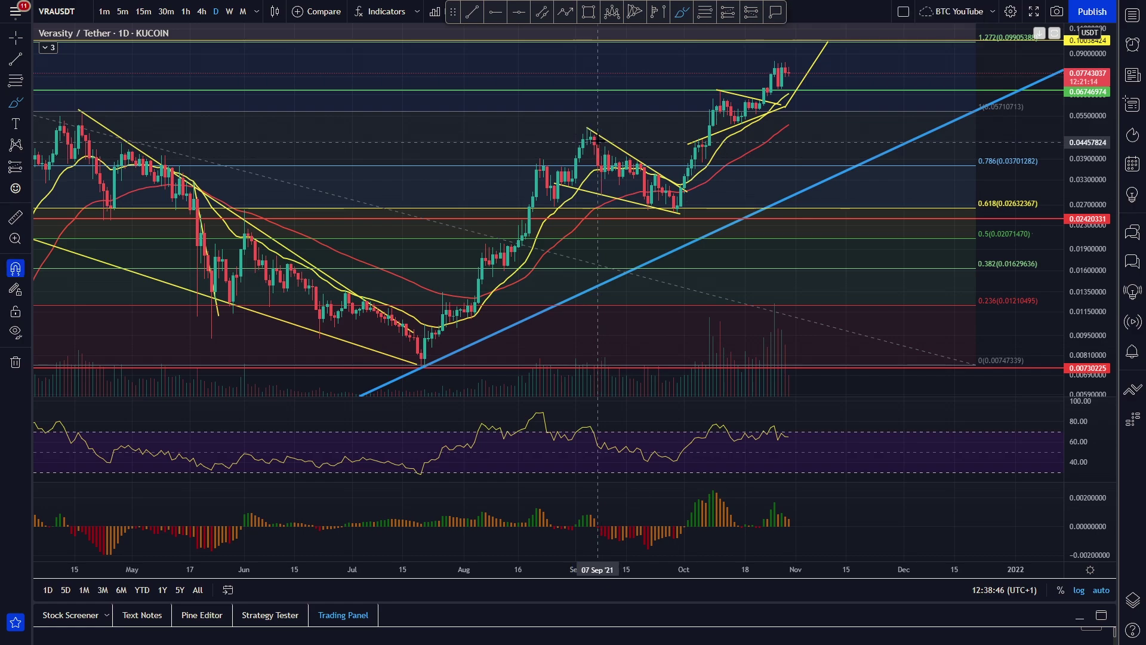
# - Brush a support line at about 0.05 from late August to early November, and trace the October pullback and breakout above it
pyautogui.moveTo(549, 132); pyautogui.dragTo(799, 124)
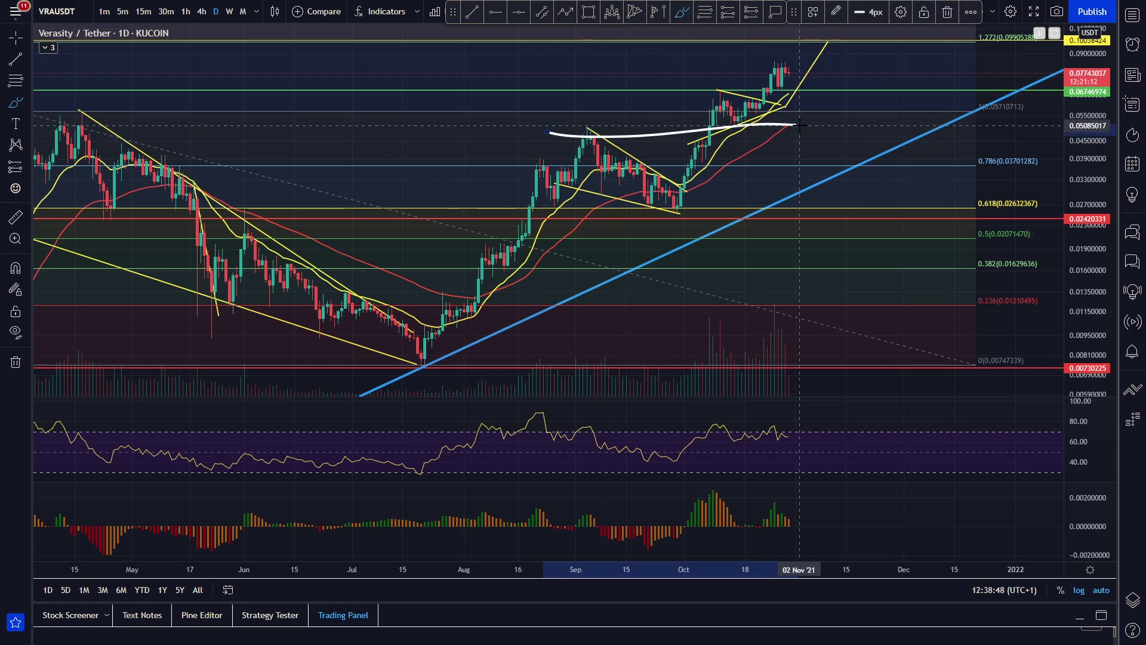
pyautogui.moveTo(721, 84); pyautogui.dragTo(747, 129)
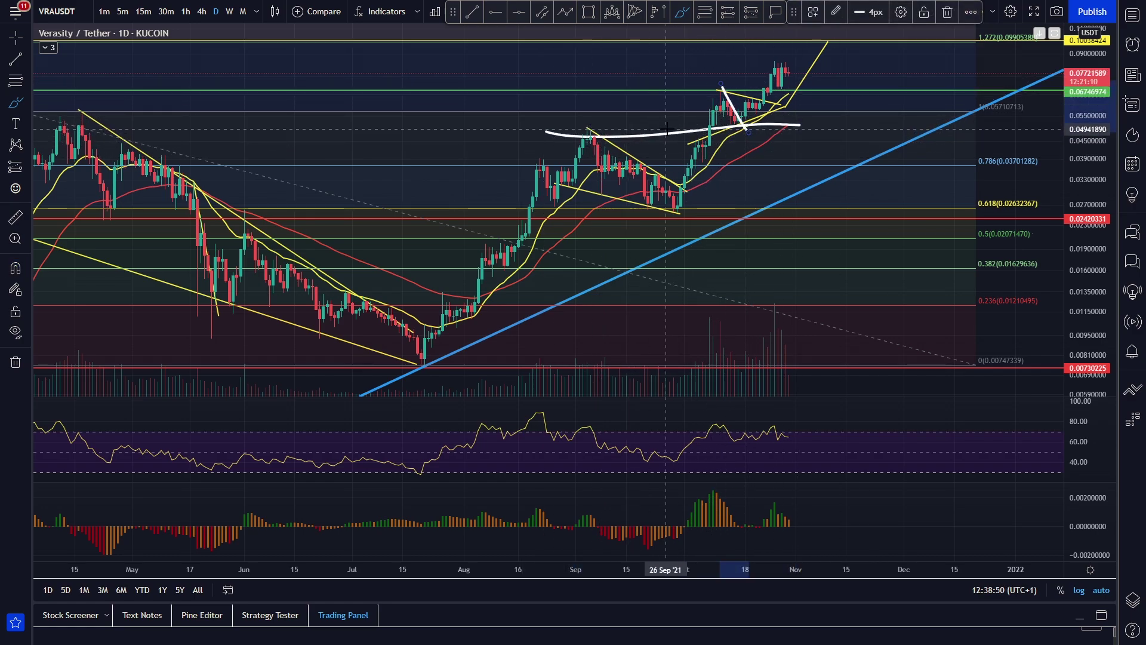
pyautogui.moveTo(718, 90)
pyautogui.mouseDown()
pyautogui.moveTo(770, 106)
pyautogui.moveTo(746, 124)
pyautogui.moveTo(803, 38)
pyautogui.mouseUp()
pyautogui.hotkey('ctrl', 'z')
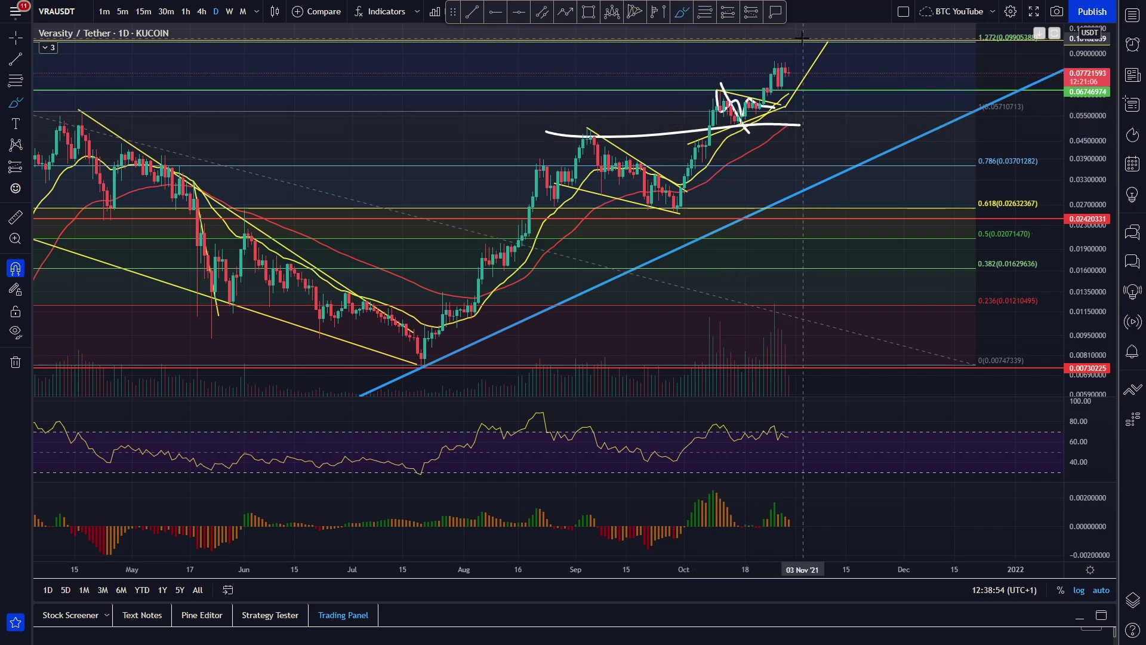
pyautogui.moveTo(859, 137)
pyautogui.mouseDown()
pyautogui.moveTo(824, 141)
pyautogui.moveTo(774, 83)
pyautogui.mouseUp()
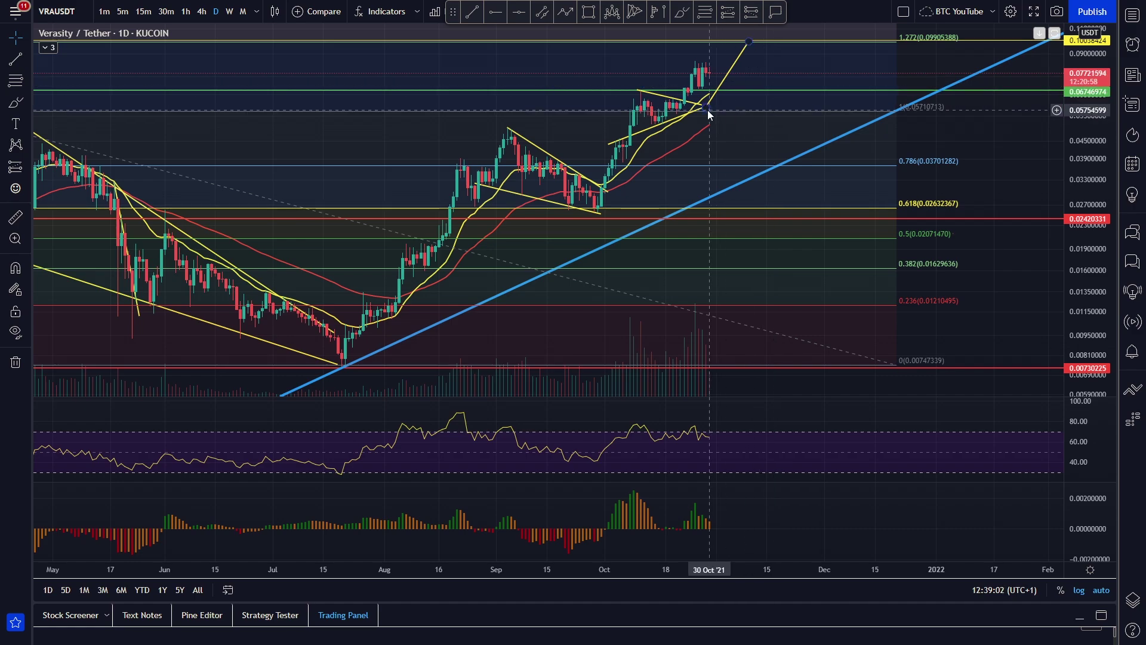
# - Brush the decline from the April top to the July low and the rally into September, marking support near the 0.618 level
pyautogui.scroll(-5, 942, 192)
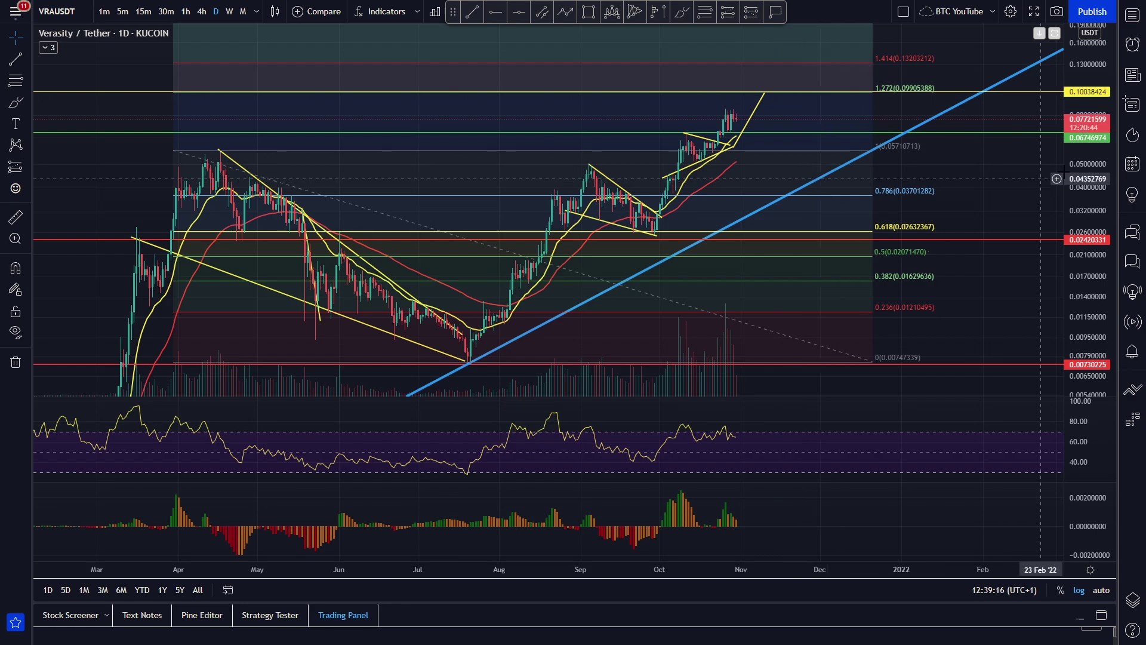
pyautogui.moveTo(1087, 179); pyautogui.dragTo(1088, 218)
pyautogui.moveTo(1016, 192); pyautogui.dragTo(986, 178)
pyautogui.click(682, 12)
pyautogui.moveTo(105, 145)
pyautogui.mouseDown()
pyautogui.moveTo(192, 144)
pyautogui.moveTo(338, 245)
pyautogui.moveTo(421, 336)
pyautogui.moveTo(394, 327)
pyautogui.moveTo(417, 322)
pyautogui.moveTo(428, 335)
pyautogui.mouseUp()
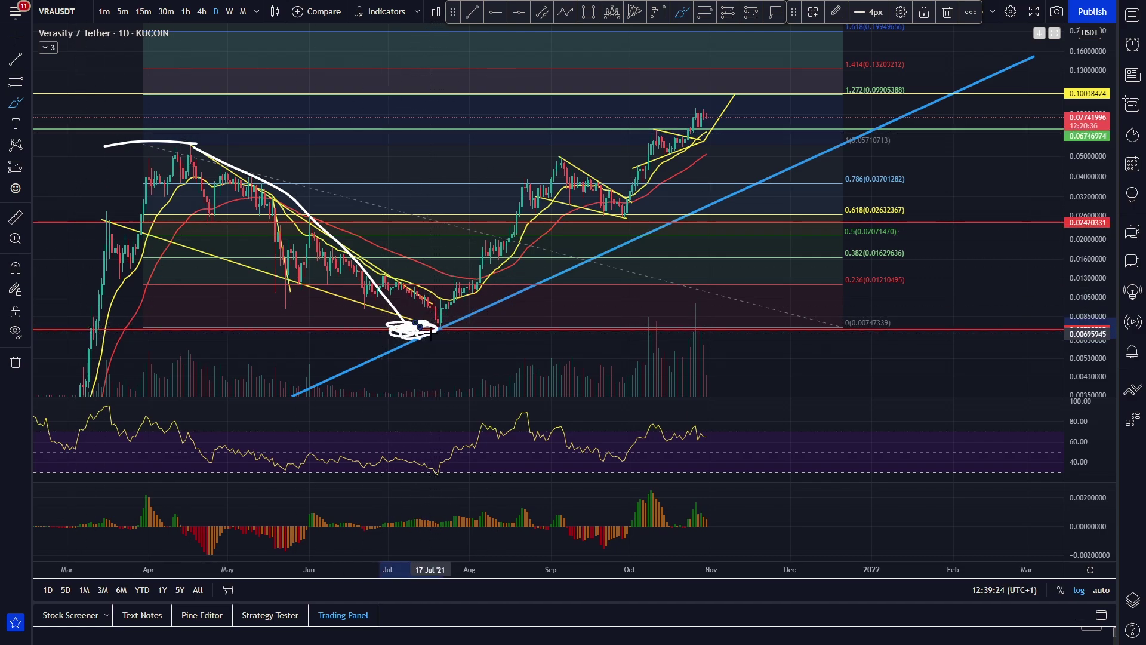
pyautogui.moveTo(134, 142)
pyautogui.mouseDown()
pyautogui.moveTo(452, 337)
pyautogui.moveTo(481, 248)
pyautogui.moveTo(568, 180)
pyautogui.moveTo(612, 200)
pyautogui.mouseUp()
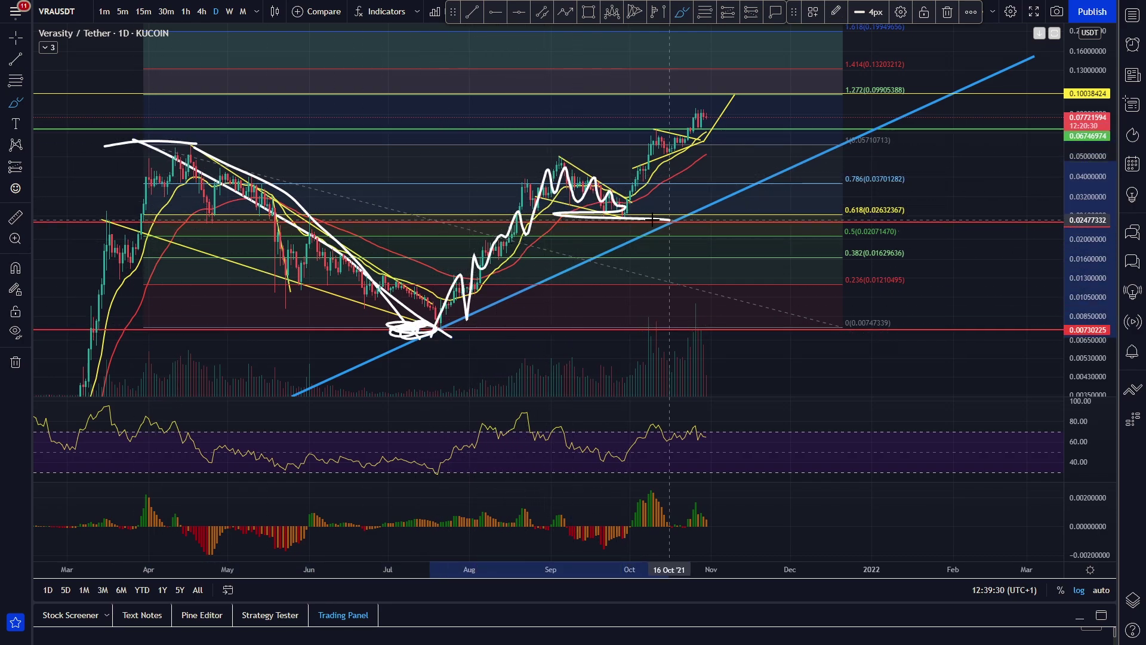
# - Undo the decline and rally strokes, and try a brush stroke along the October rise
pyautogui.hotkey('ctrl', 'z')
pyautogui.hotkey('ctrl', 'z')
pyautogui.hotkey('ctrl', 'z')
pyautogui.hotkey('ctrl', 'z')
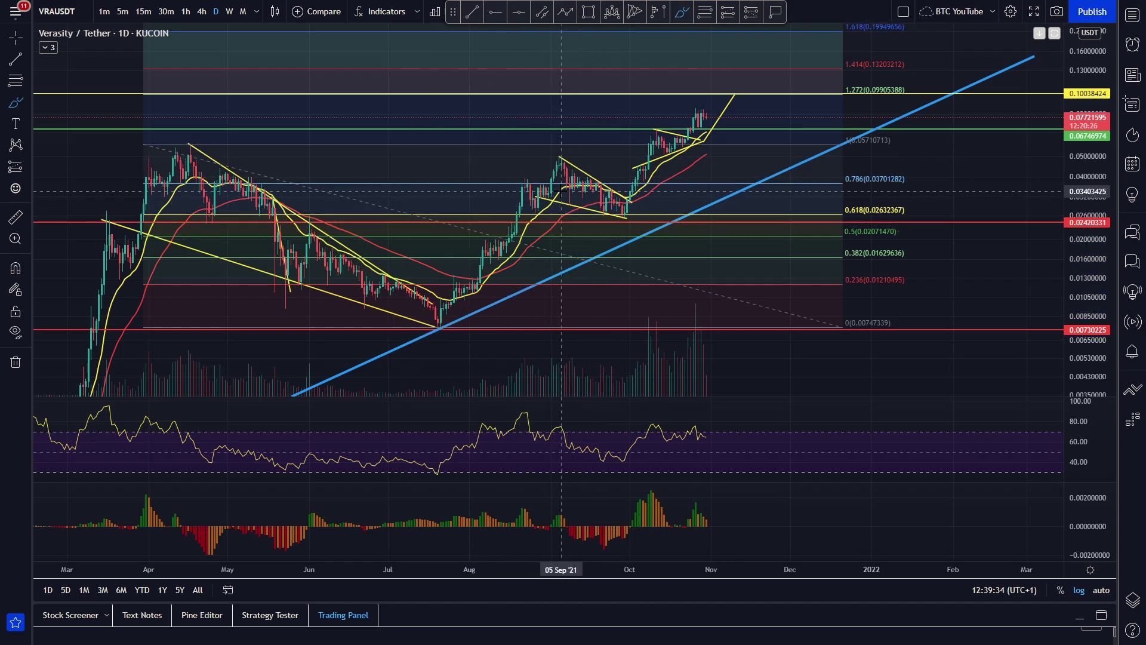
pyautogui.moveTo(618, 204)
pyautogui.mouseDown()
pyautogui.moveTo(657, 146)
pyautogui.moveTo(691, 138)
pyautogui.mouseUp()
pyautogui.hotkey('ctrl', 'z')
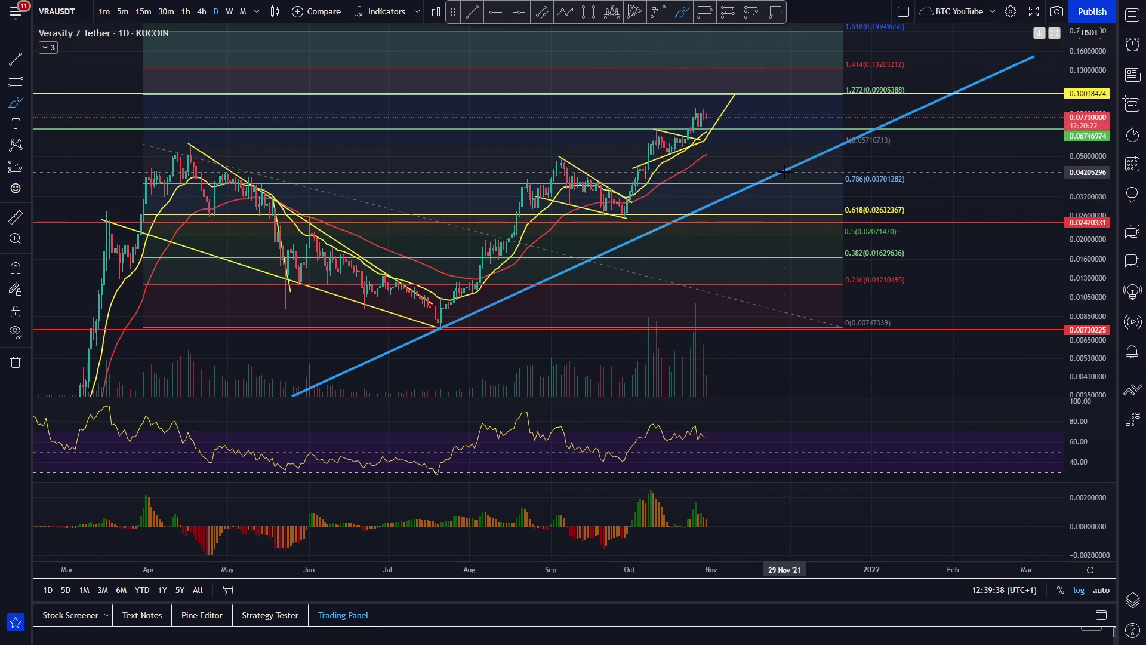
# - Brush the full price path from January 2021 through the April peak and July low to October, adding a projected path upward
pyautogui.moveTo(758, 185); pyautogui.dragTo(801, 209)
pyautogui.moveTo(960, 211); pyautogui.dragTo(915, 201)
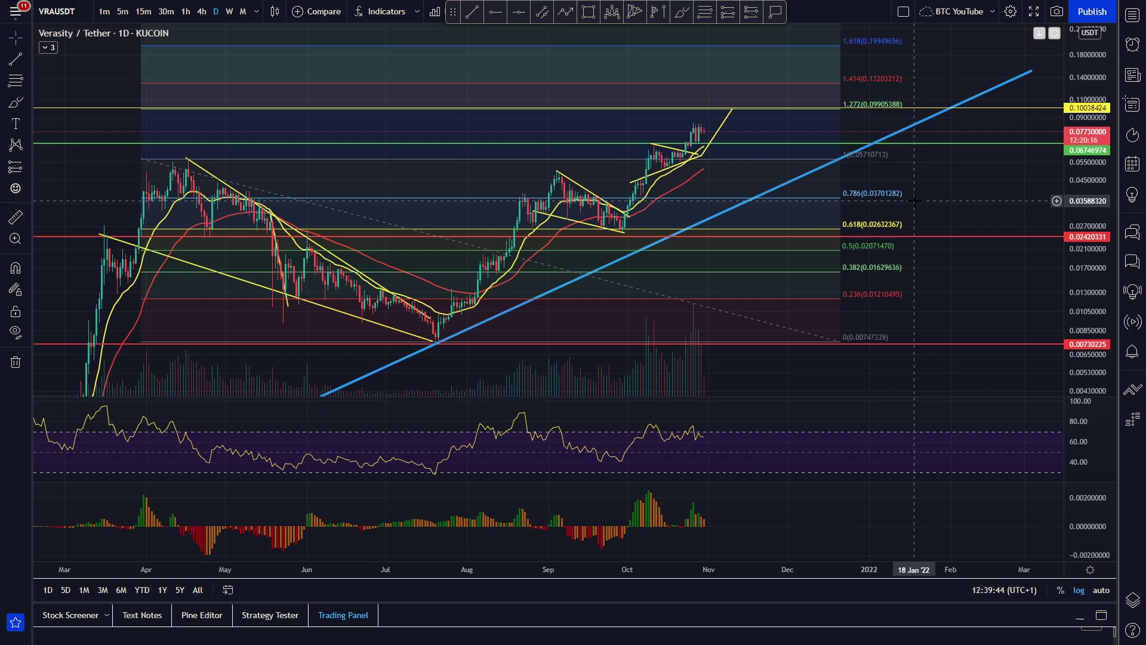
pyautogui.moveTo(940, 188)
pyautogui.mouseDown()
pyautogui.moveTo(940, 208)
pyautogui.moveTo(952, 196)
pyautogui.mouseUp()
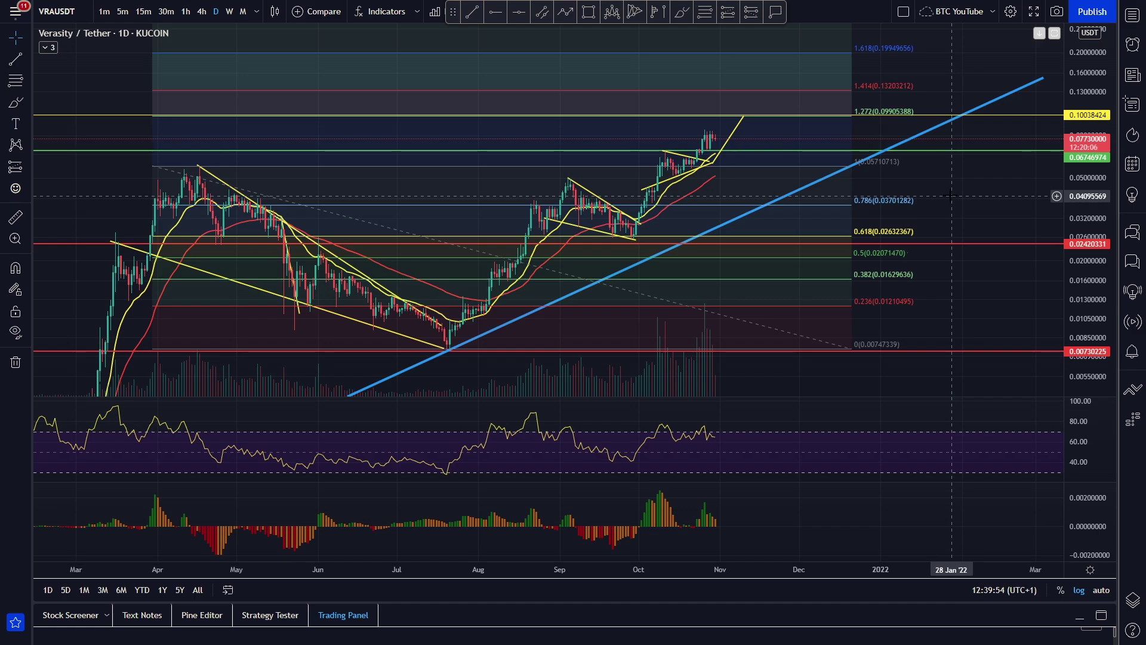
pyautogui.scroll(-5, 671, 82)
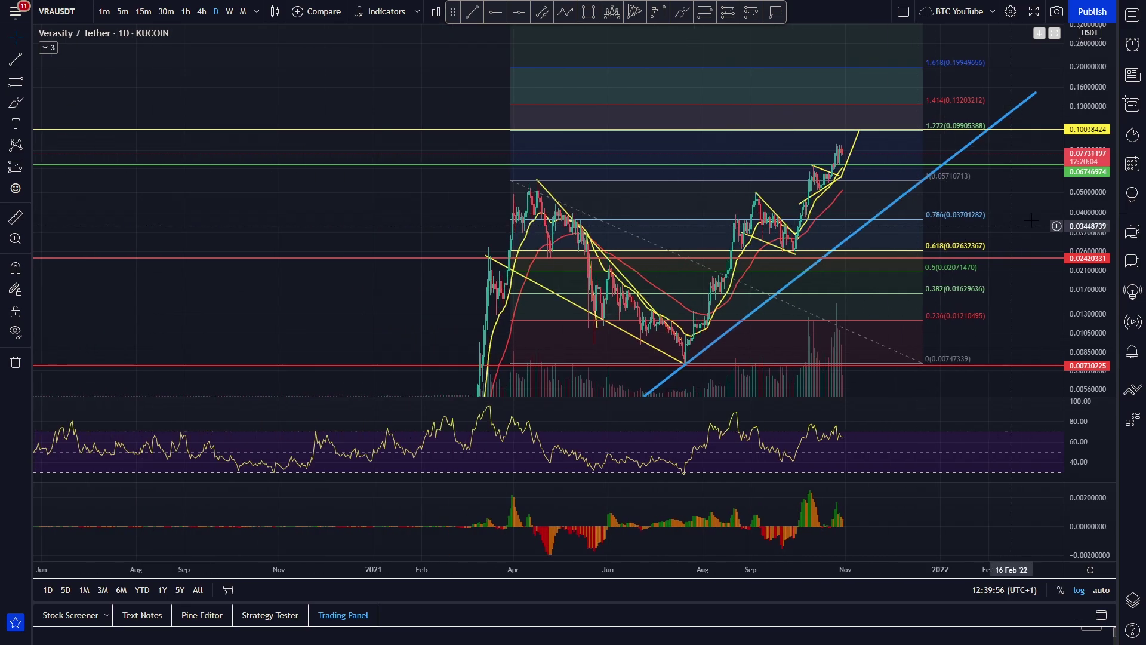
pyautogui.scroll(-5, 1026, 221)
pyautogui.click(680, 15)
pyautogui.moveTo(267, 353)
pyautogui.mouseDown()
pyautogui.moveTo(367, 251)
pyautogui.moveTo(430, 131)
pyautogui.moveTo(603, 225)
pyautogui.moveTo(687, 160)
pyautogui.moveTo(739, 142)
pyautogui.mouseUp()
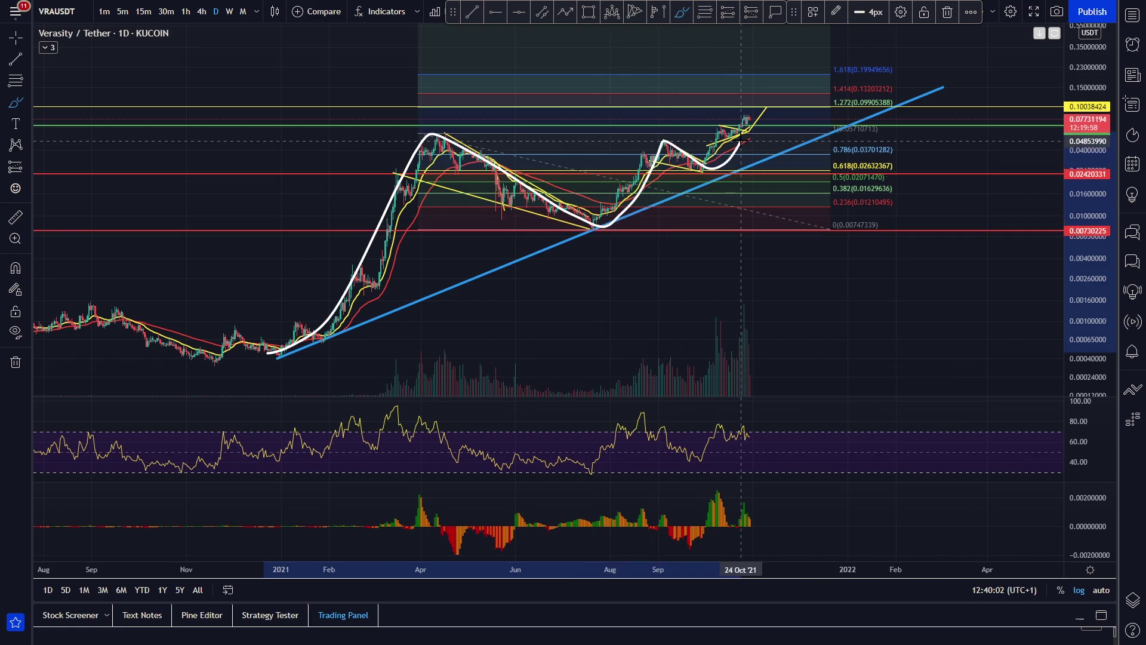
pyautogui.moveTo(421, 138)
pyautogui.mouseDown()
pyautogui.moveTo(605, 229)
pyautogui.moveTo(832, 84)
pyautogui.moveTo(859, 44)
pyautogui.mouseUp()
# - Undo the brush strokes tracing the full 2021 price path
pyautogui.hotkey('ctrl', 'z')
pyautogui.hotkey('ctrl', 'z')
pyautogui.hotkey('ctrl', 'z')
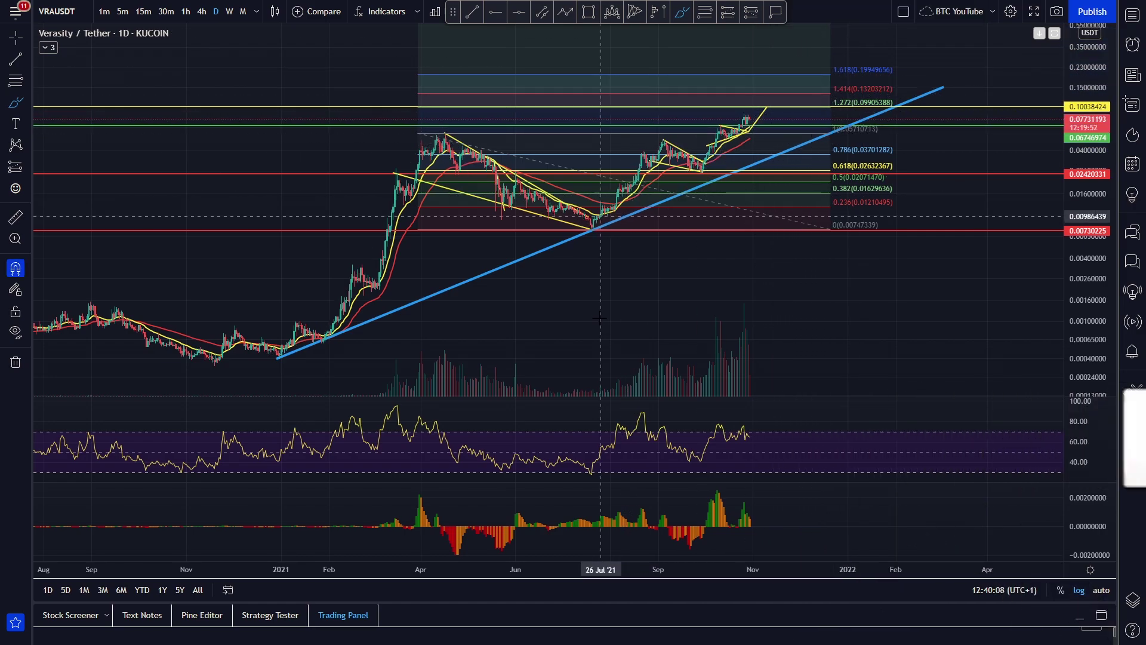
# - Examine the daily price structure against the blue trend line and the Fibonacci extension levels up to 2.272
pyautogui.moveTo(713, 328); pyautogui.dragTo(736, 339)
pyautogui.moveTo(1101, 325); pyautogui.dragTo(1100, 140)
pyautogui.scroll(2, 967, 149)
pyautogui.moveTo(953, 143); pyautogui.dragTo(883, 204)
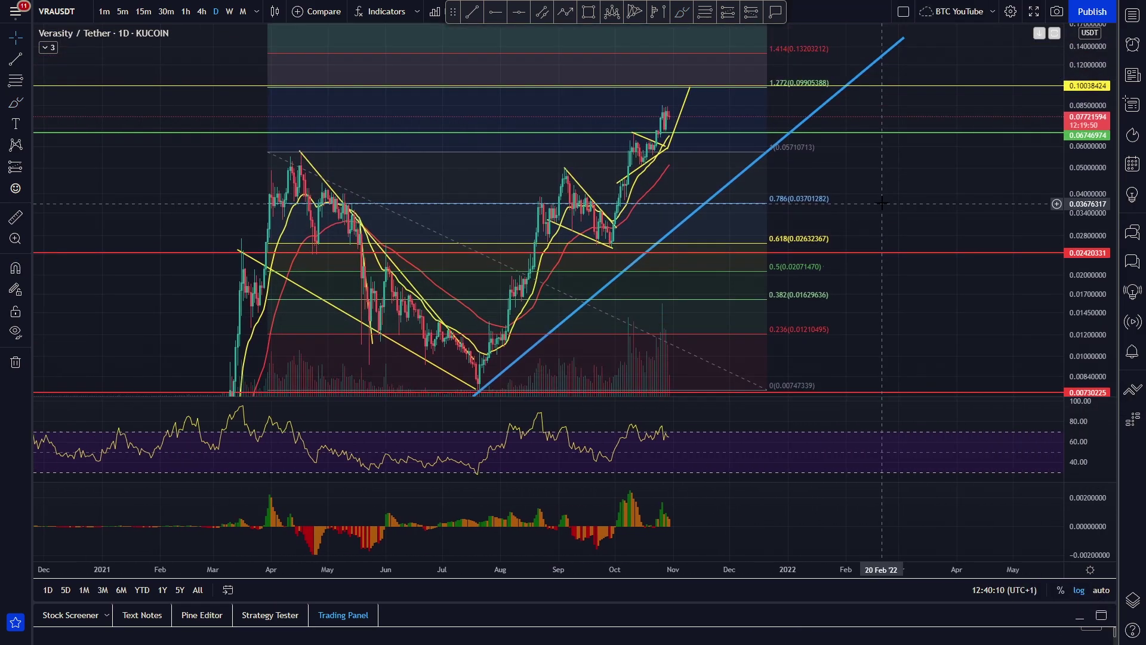
pyautogui.moveTo(1098, 170); pyautogui.dragTo(1099, 202)
pyautogui.scroll(5, 954, 252)
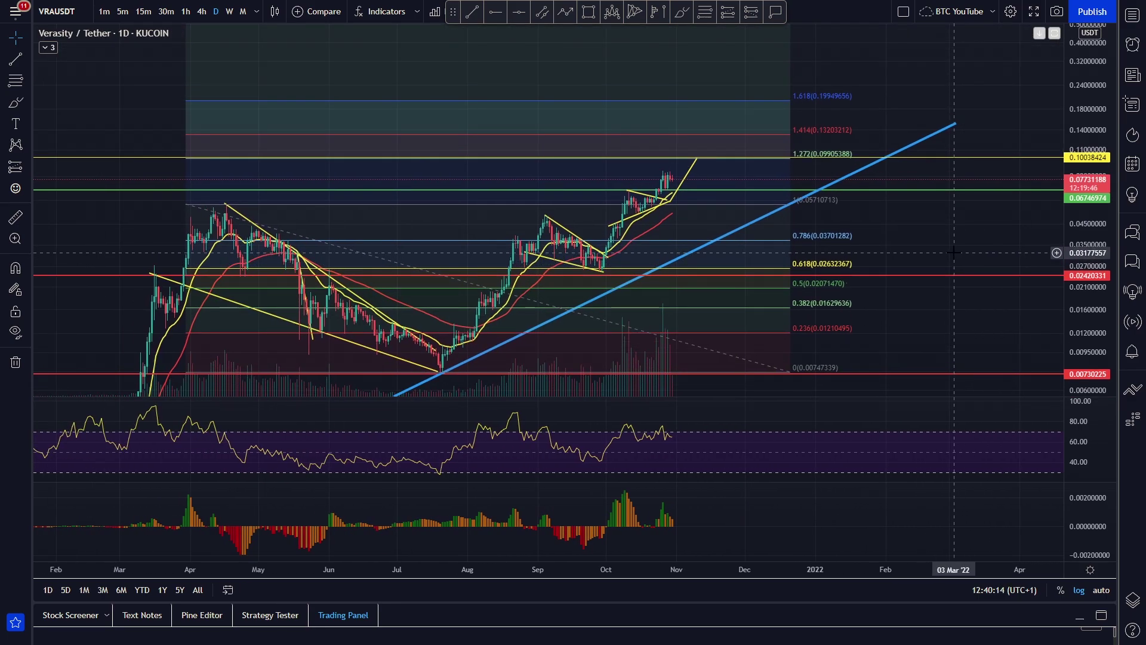
pyautogui.moveTo(907, 240); pyautogui.dragTo(918, 220)
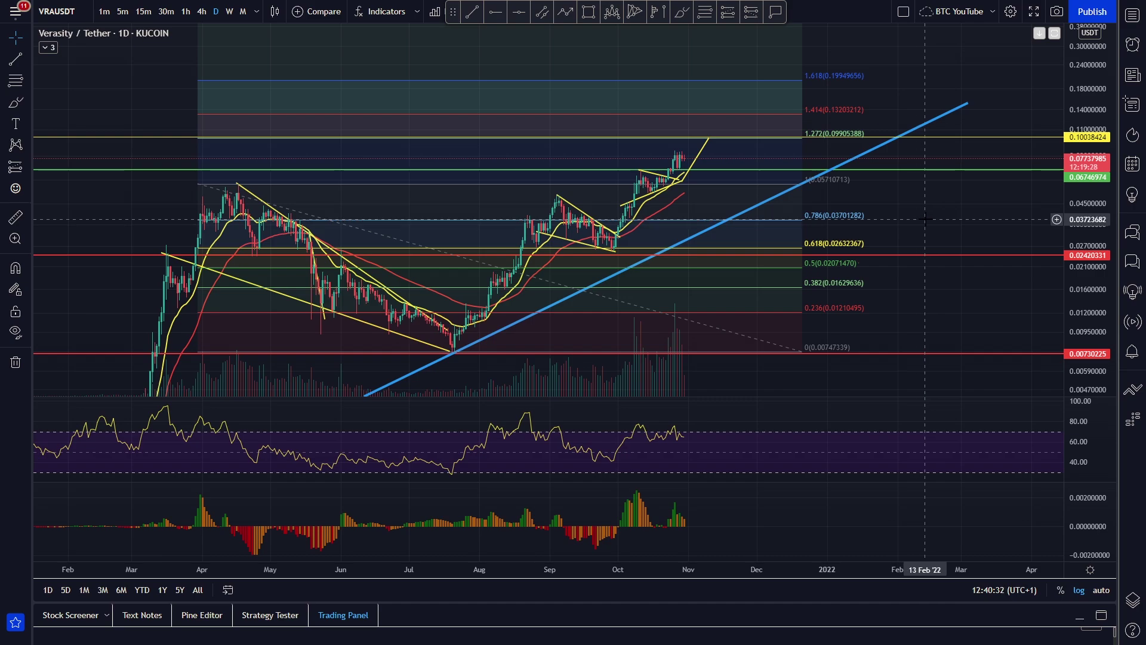
pyautogui.moveTo(943, 215); pyautogui.dragTo(935, 207)
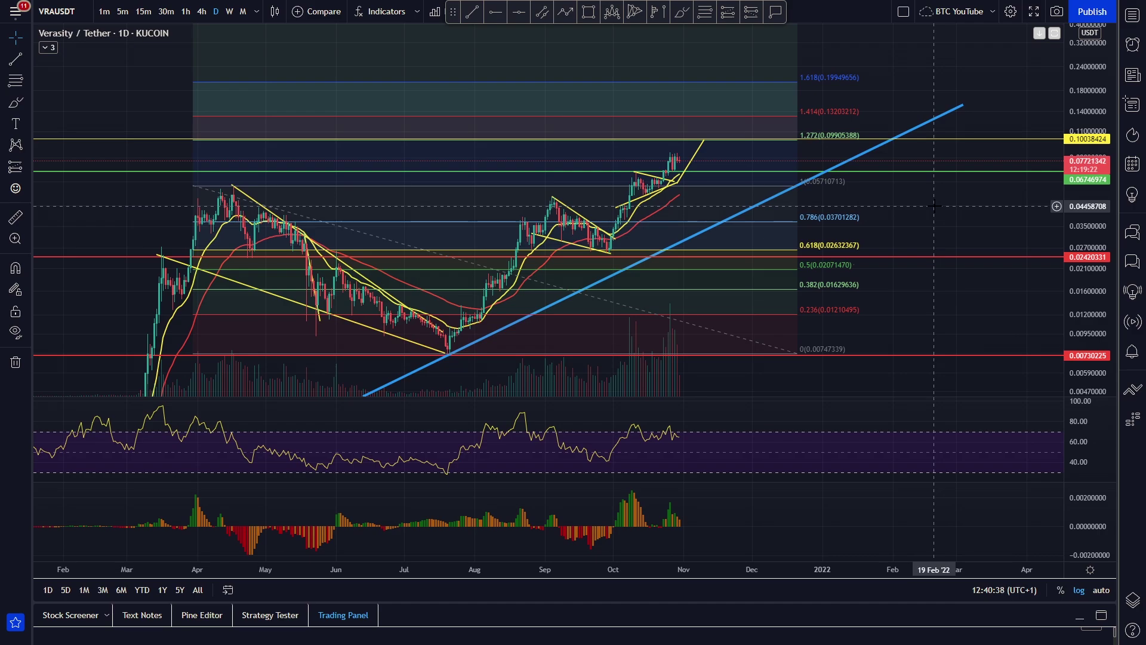
pyautogui.moveTo(935, 222); pyautogui.dragTo(918, 252)
pyautogui.moveTo(1098, 111); pyautogui.dragTo(1097, 166)
pyautogui.scroll(-3, 1009, 135)
pyautogui.moveTo(1000, 123); pyautogui.dragTo(925, 135)
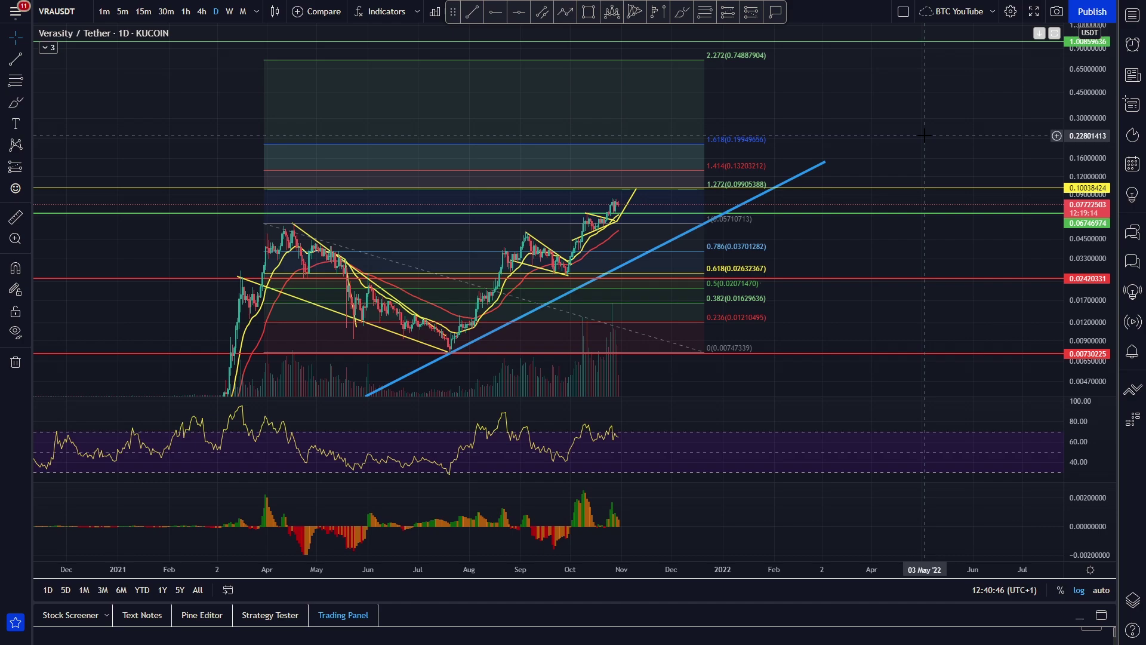
pyautogui.moveTo(926, 136)
pyautogui.mouseDown()
pyautogui.moveTo(909, 159)
pyautogui.moveTo(923, 133)
pyautogui.mouseUp()
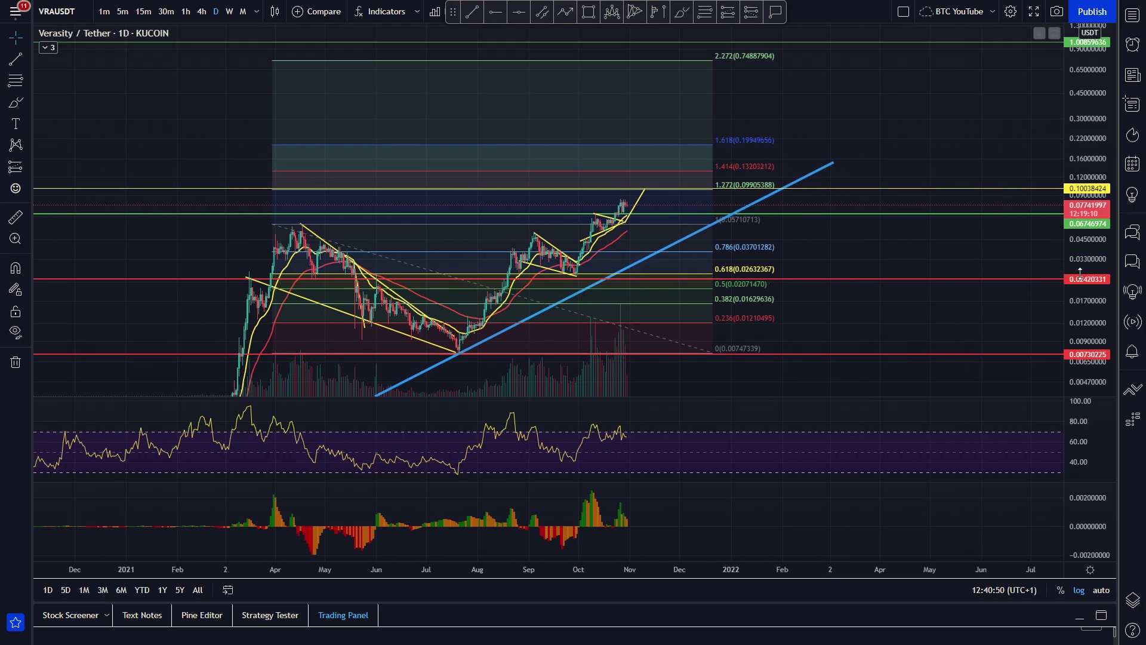
# - Brush a pullback from the latest candle and a horizontal stroke along the green support line at 0.06746974
pyautogui.moveTo(1077, 278); pyautogui.dragTo(1076, 236)
pyautogui.scroll(3, 878, 251)
pyautogui.moveTo(791, 242); pyautogui.dragTo(957, 214)
pyautogui.scroll(2, 968, 221)
pyautogui.moveTo(897, 234); pyautogui.dragTo(929, 198)
pyautogui.scroll(2, 924, 196)
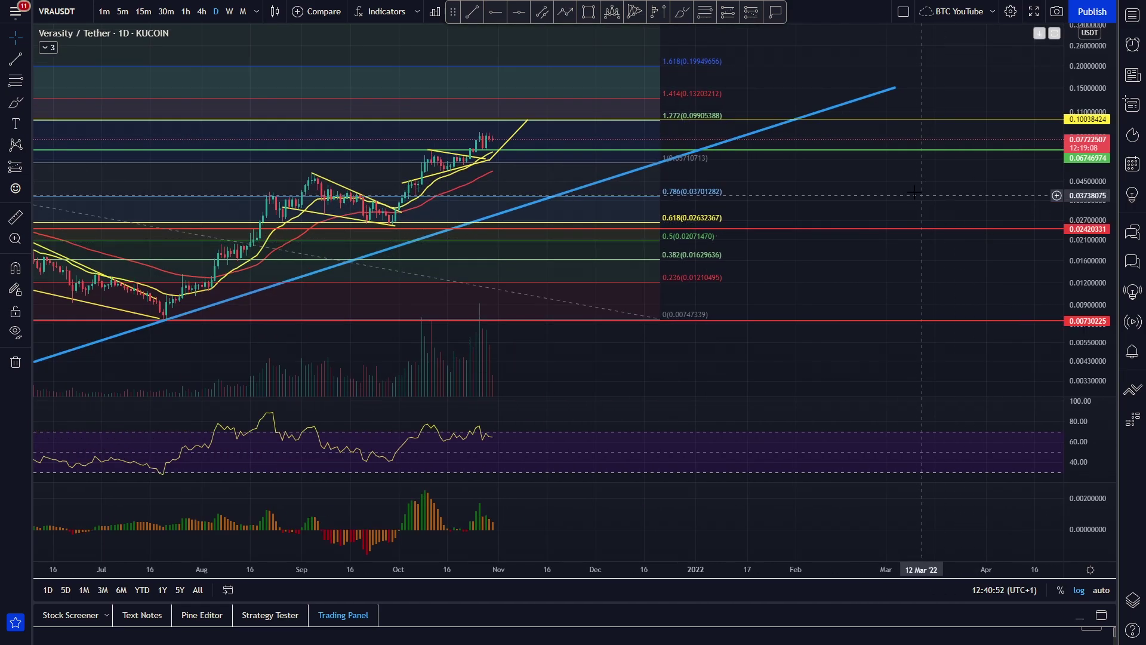
pyautogui.scroll(4, 915, 191)
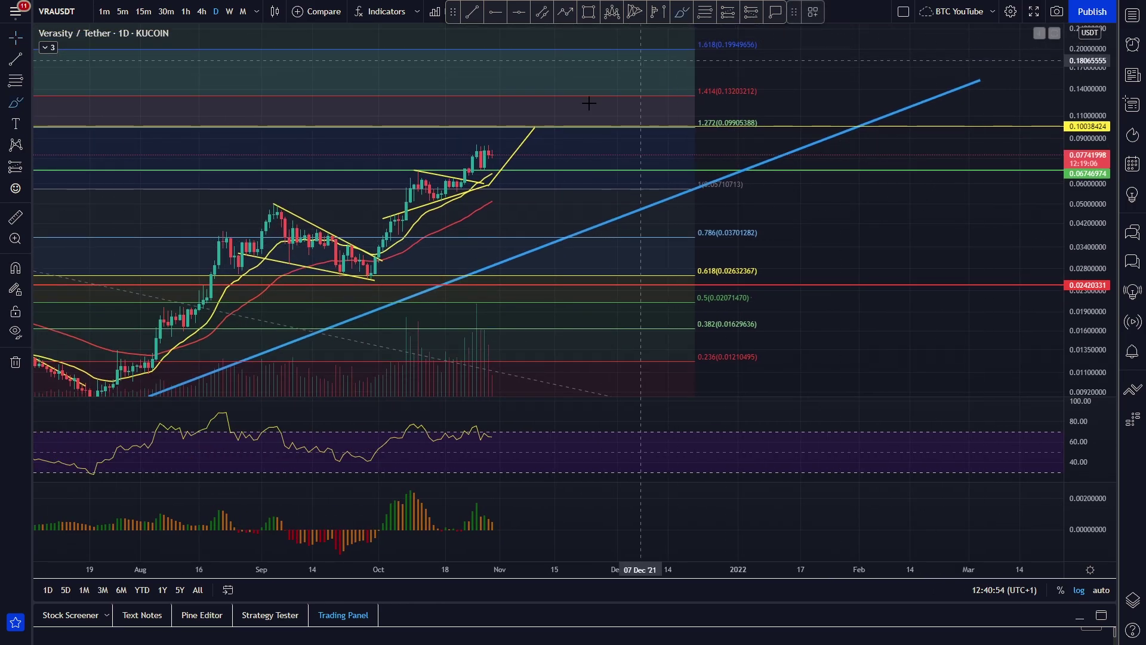
pyautogui.click(494, 148)
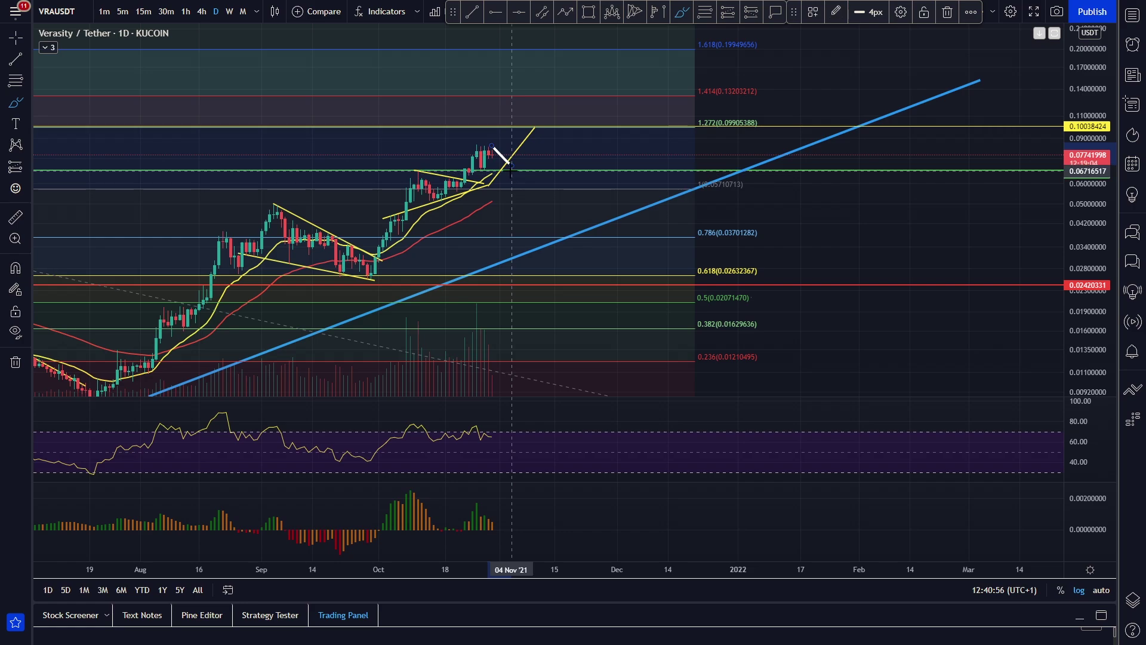
pyautogui.click(365, 171)
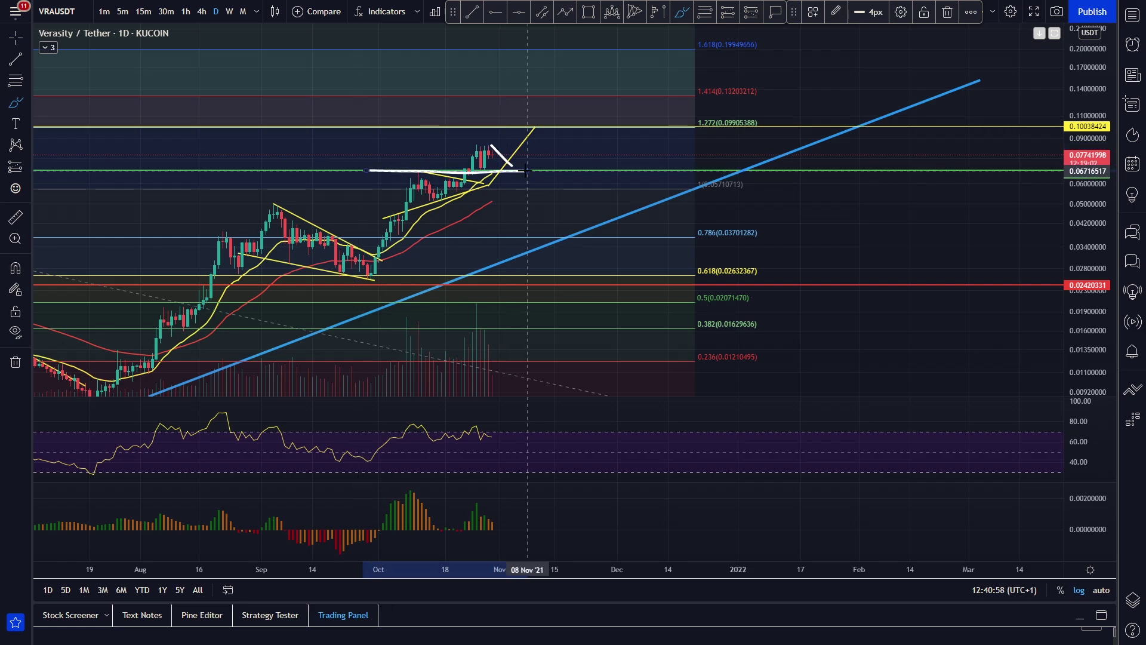
# - Undo the pullback and support strokes, and try a brushed dip and rebound past the 1.272 level before removing it
pyautogui.hotkey('ctrl', 'z')
pyautogui.hotkey('ctrl', 'z')
pyautogui.moveTo(492, 154)
pyautogui.mouseDown()
pyautogui.moveTo(505, 169)
pyautogui.moveTo(542, 115)
pyautogui.mouseUp()
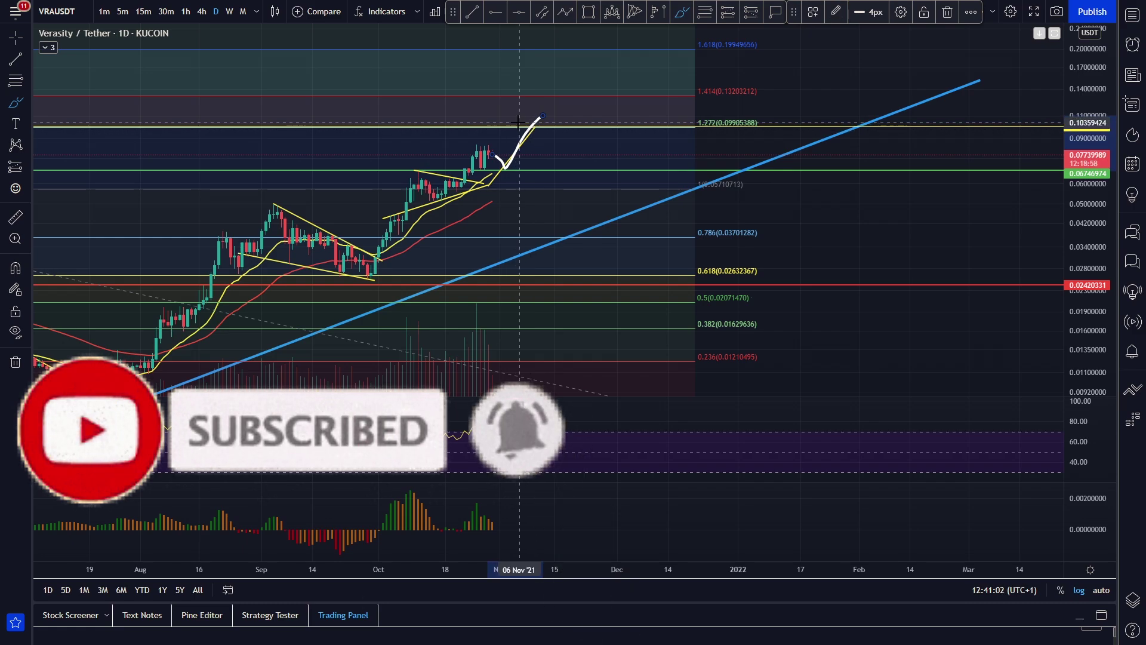
pyautogui.hotkey('ctrl', 'z')
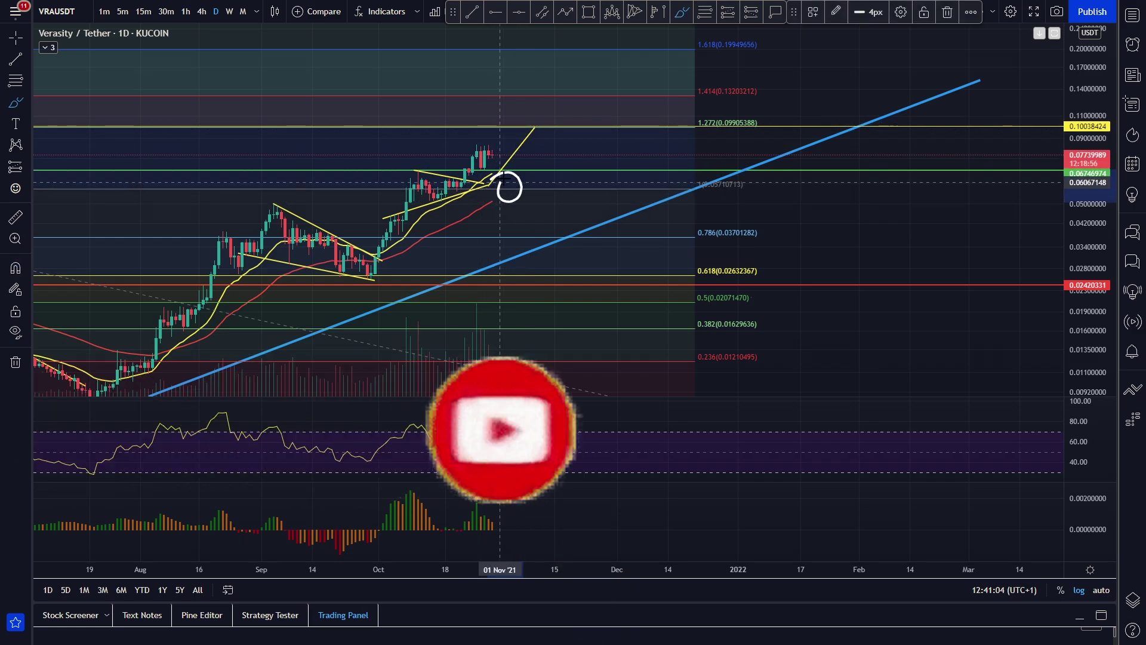
# - Try a brushed projection rising from the latest candles beyond the 1.414 level, and undo it with the circle below the green support line
pyautogui.moveTo(491, 163)
pyautogui.mouseDown()
pyautogui.moveTo(486, 172)
pyautogui.moveTo(530, 179)
pyautogui.moveTo(581, 79)
pyautogui.mouseUp()
pyautogui.hotkey('ctrl', 'z')
pyautogui.hotkey('ctrl', 'z')
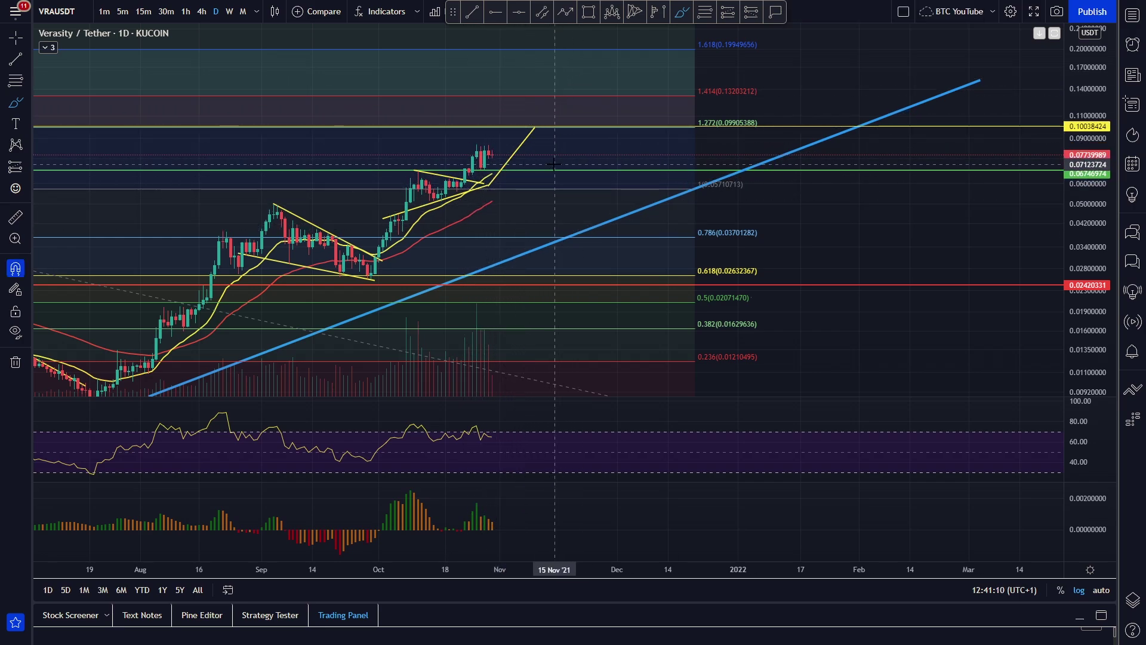
# - Circle the latest candles at the end of October with the brush, and delete the circle
pyautogui.moveTo(578, 152); pyautogui.dragTo(660, 165)
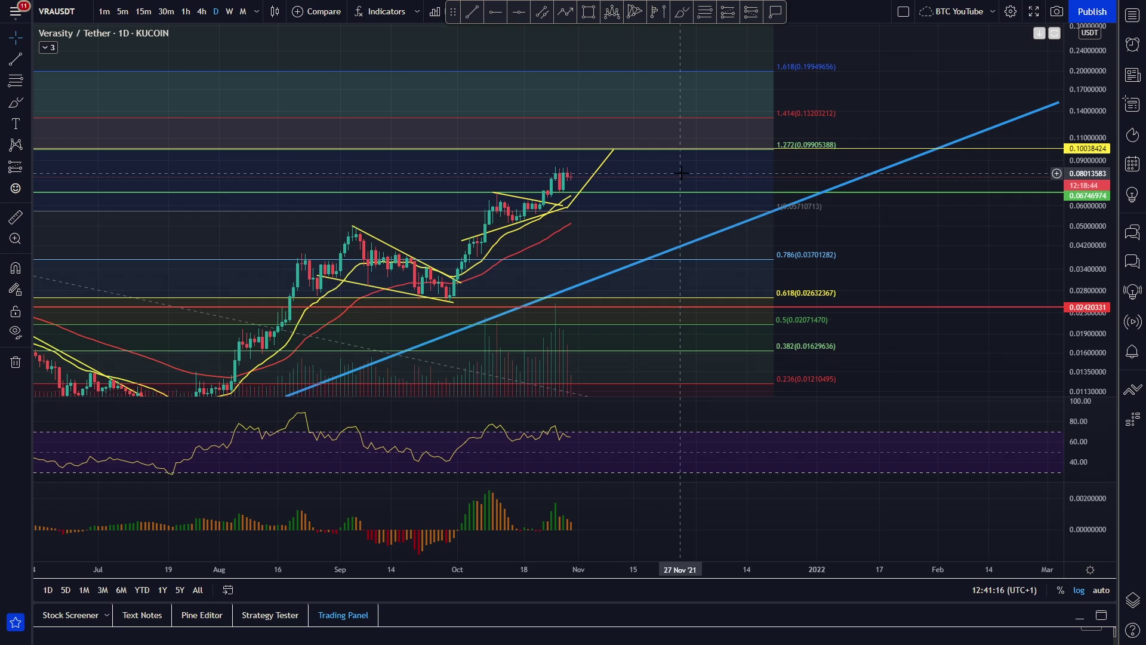
pyautogui.moveTo(680, 173); pyautogui.dragTo(674, 183)
pyautogui.click(682, 11)
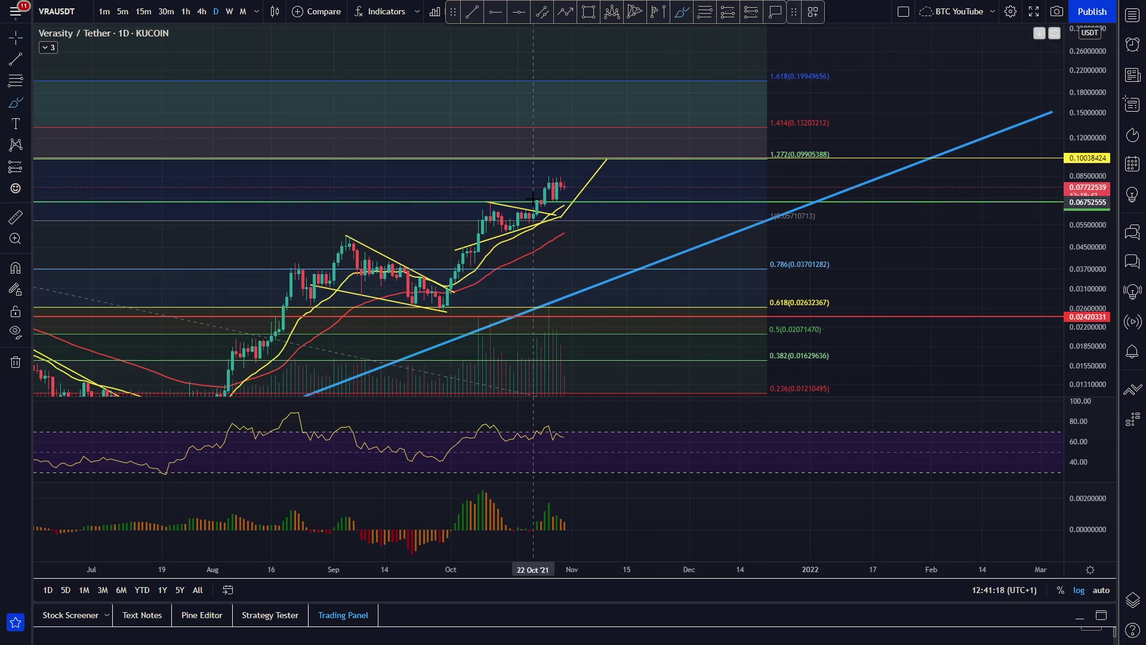
pyautogui.moveTo(561, 175); pyautogui.dragTo(564, 173)
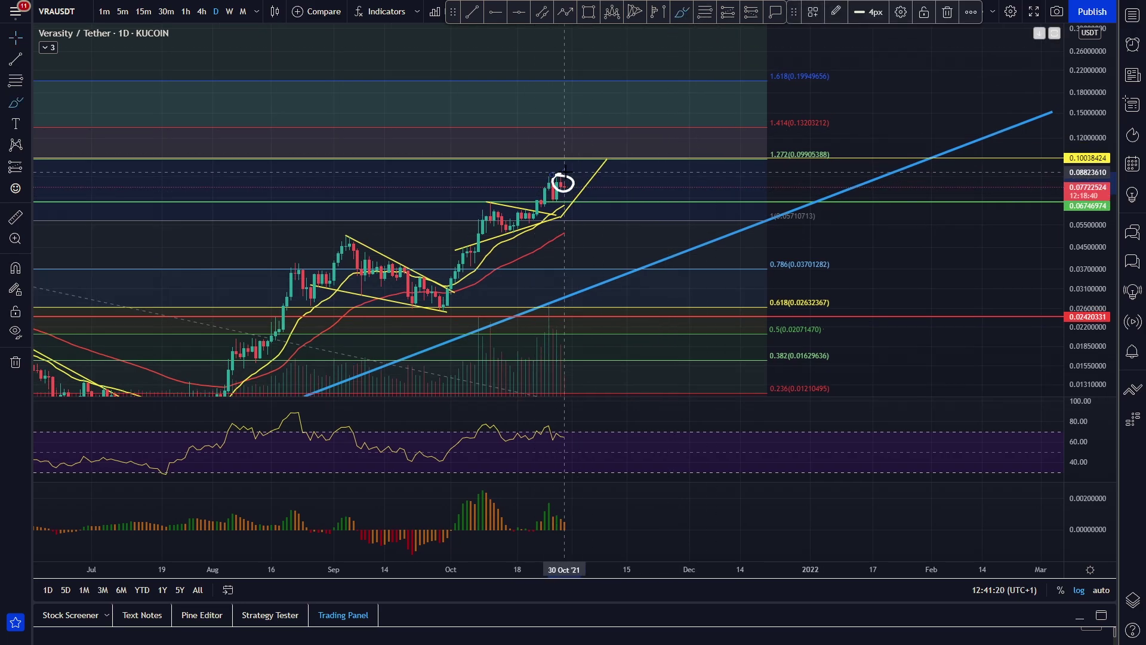
pyautogui.press('Delete')
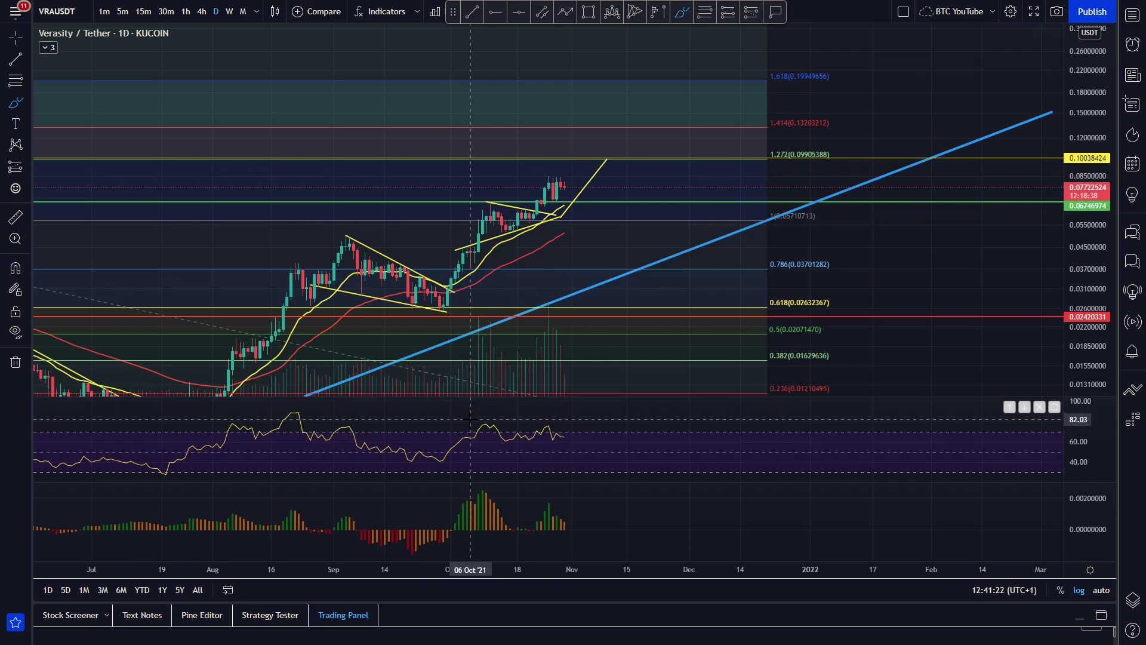
# - Try brush strokes across the October RSI peaks and along the rising October price highs, deleting each one
pyautogui.moveTo(457, 423); pyautogui.dragTo(630, 428)
pyautogui.press('Delete')
pyautogui.moveTo(469, 206); pyautogui.dragTo(584, 164)
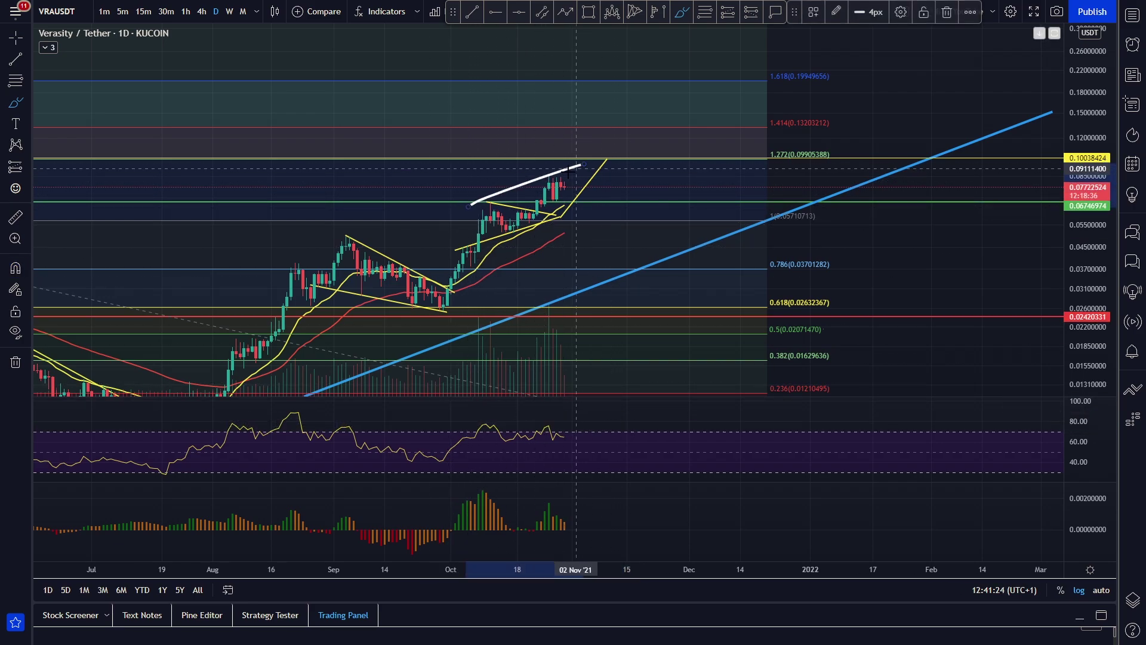
pyautogui.press('Delete')
# - Examine the recent price action around the 1.272 level and the Fibonacci extension targets up to 2.272
pyautogui.scroll(-5, 435, 335)
pyautogui.scroll(5, 232, 358)
pyautogui.scroll(1, 567, 247)
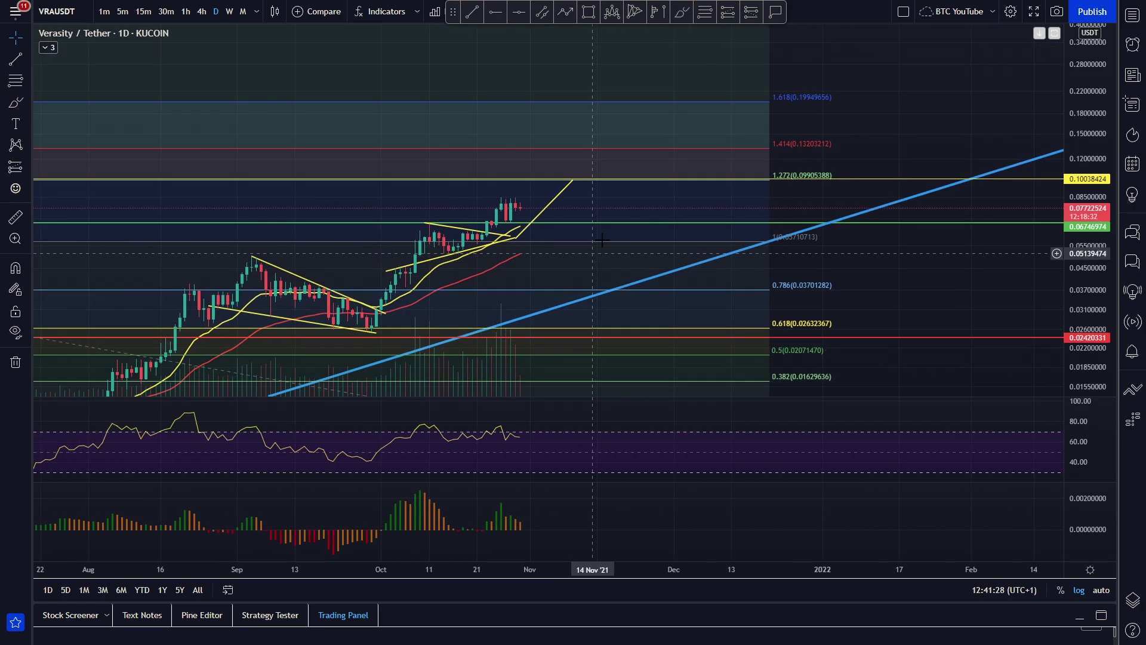
pyautogui.moveTo(636, 211); pyautogui.dragTo(637, 220)
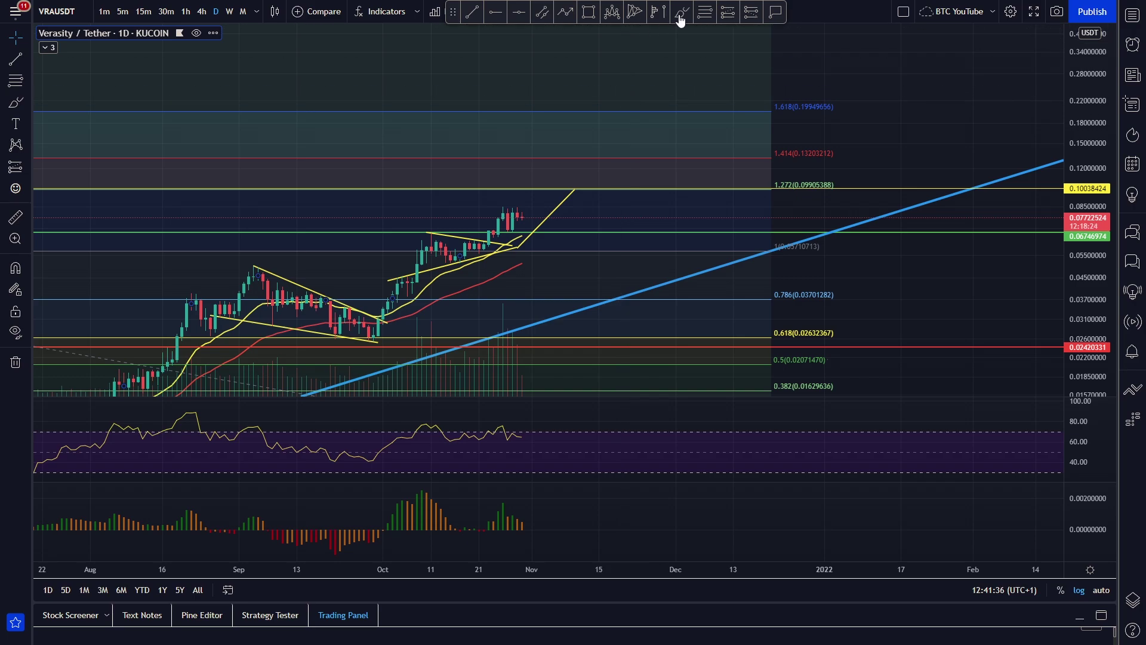
pyautogui.moveTo(1069, 113); pyautogui.dragTo(1071, 183)
pyautogui.scroll(-4, 1009, 129)
pyautogui.moveTo(993, 122); pyautogui.dragTo(823, 215)
pyautogui.moveTo(1075, 150); pyautogui.dragTo(1075, 193)
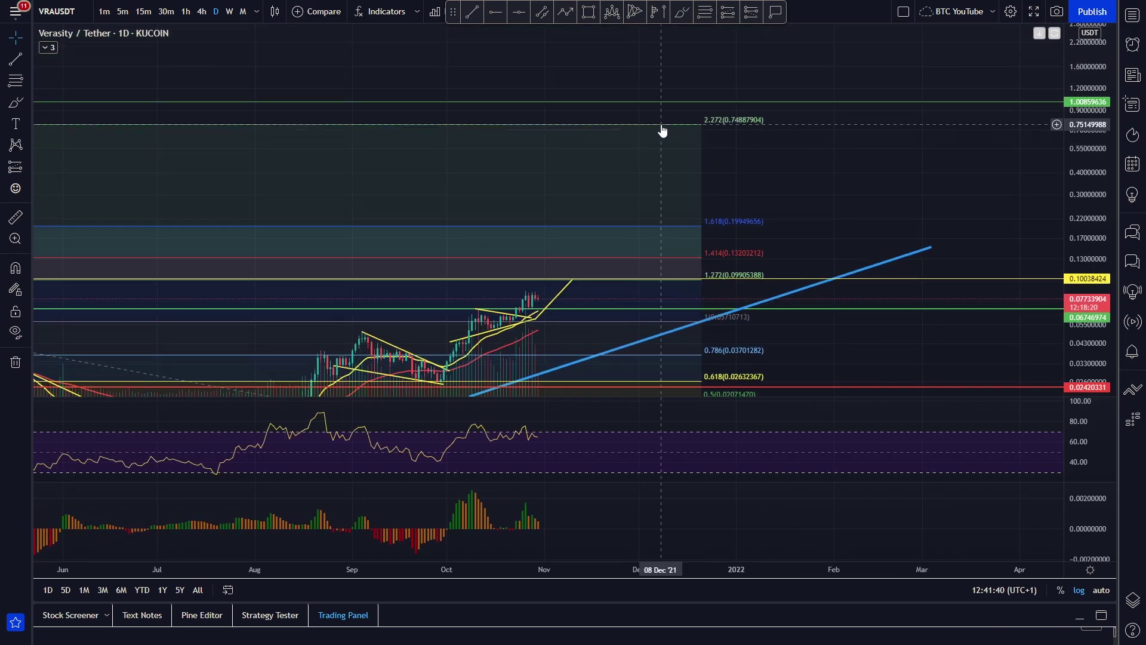
pyautogui.moveTo(835, 180); pyautogui.dragTo(878, 177)
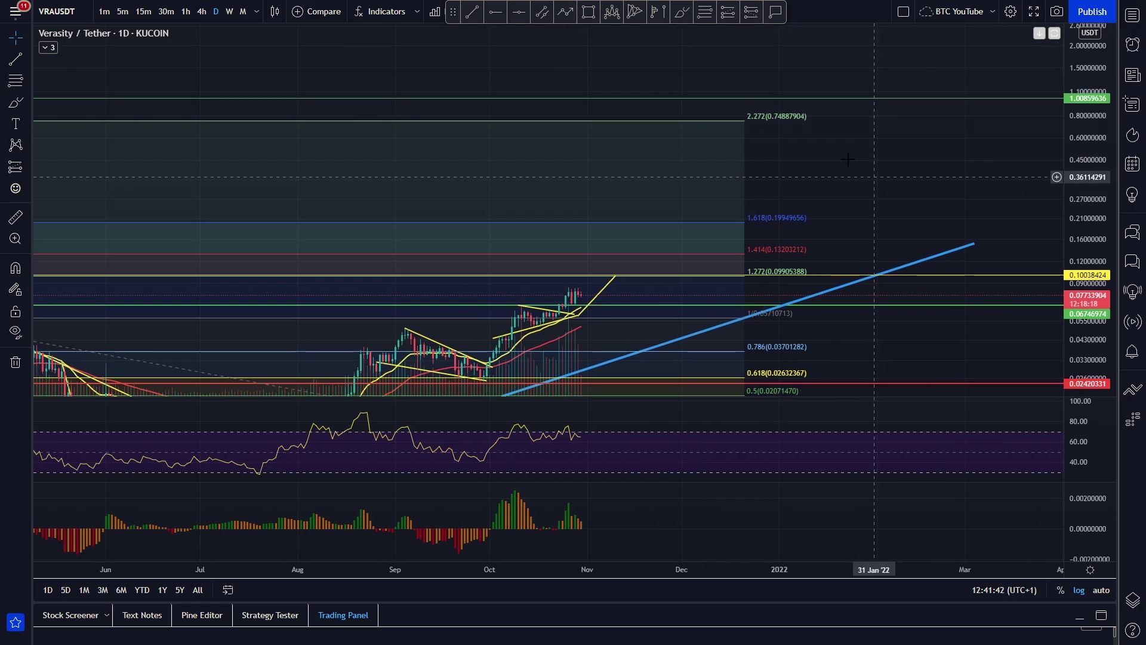
# - Try brush strokes between the 1.618 and 2.272 extension levels and near the upper green line, and undo them
pyautogui.click(678, 15)
pyautogui.moveTo(649, 169); pyautogui.dragTo(773, 168)
pyautogui.moveTo(667, 98)
pyautogui.mouseDown()
pyautogui.moveTo(773, 97)
pyautogui.moveTo(699, 127)
pyautogui.moveTo(851, 116)
pyautogui.mouseUp()
pyautogui.hotkey('ctrl', 'z')
pyautogui.hotkey('ctrl', 'z')
pyautogui.hotkey('ctrl', 'z')
pyautogui.press('Escape')
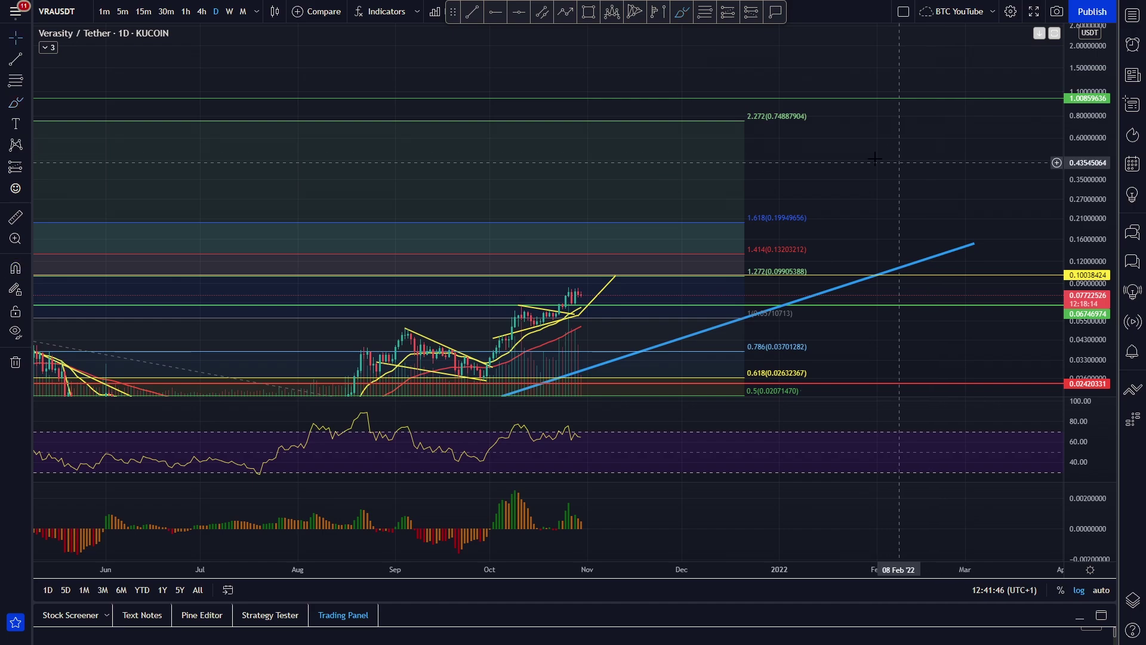
# - Examine the full daily structure from February 2021 against the blue trend line and all Fibonacci levels up to 2.272
pyautogui.moveTo(895, 162); pyautogui.dragTo(828, 163)
pyautogui.moveTo(1088, 142); pyautogui.dragTo(1088, 211)
pyautogui.scroll(-3, 988, 187)
pyautogui.moveTo(975, 174); pyautogui.dragTo(854, 119)
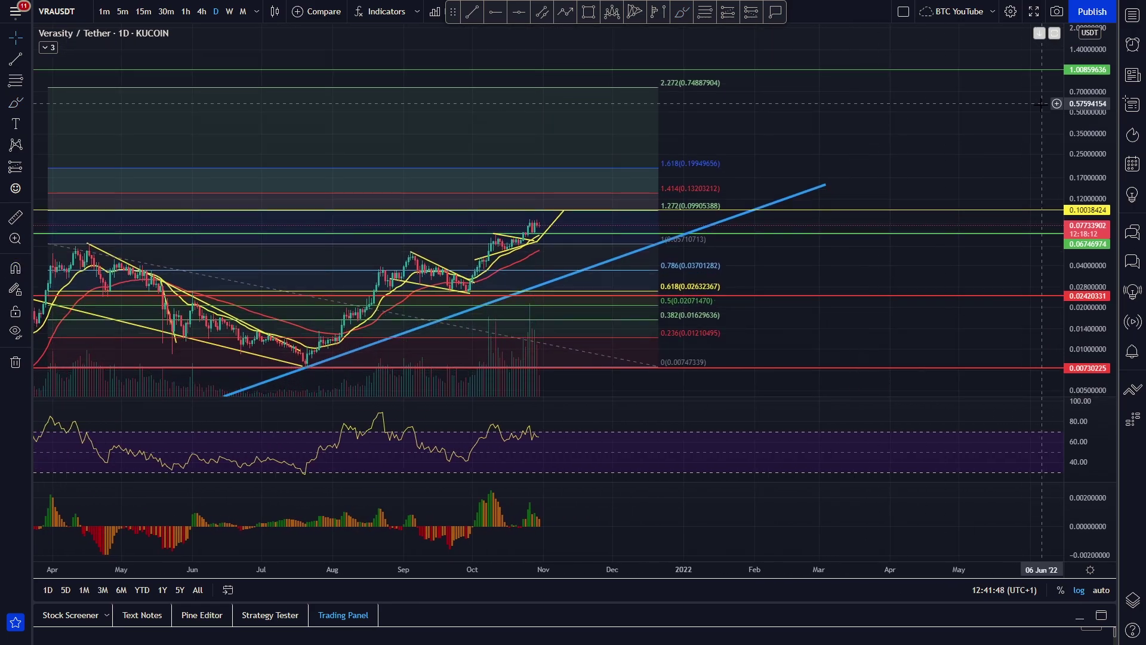
pyautogui.moveTo(1088, 112); pyautogui.dragTo(1088, 146)
pyautogui.scroll(-2, 982, 133)
pyautogui.moveTo(980, 131); pyautogui.dragTo(903, 98)
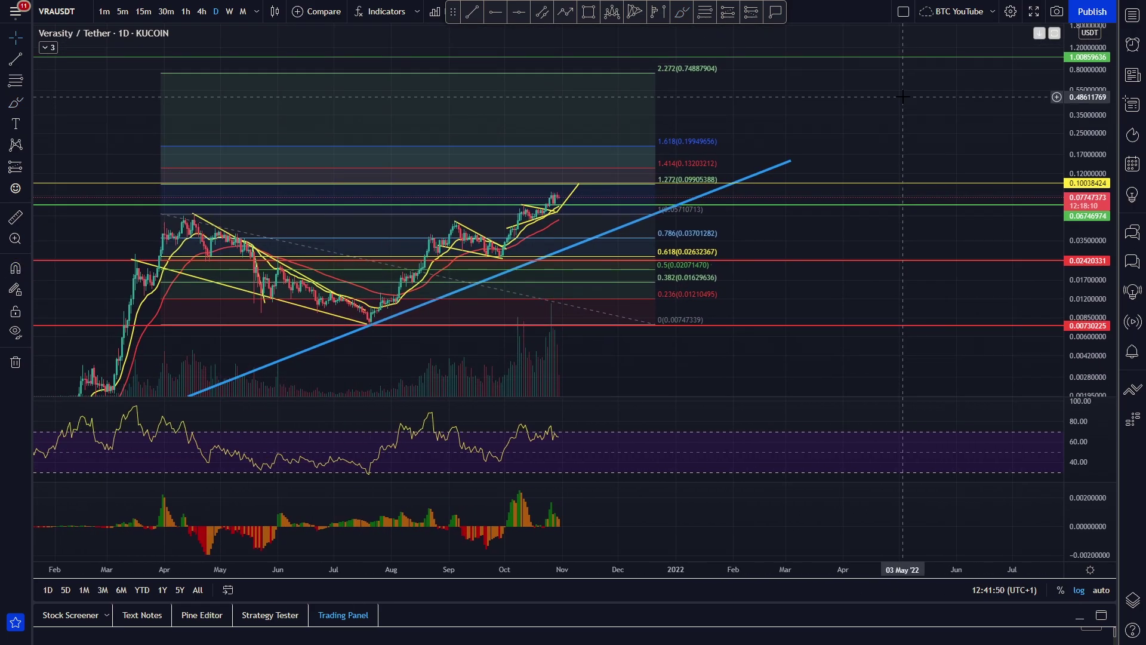